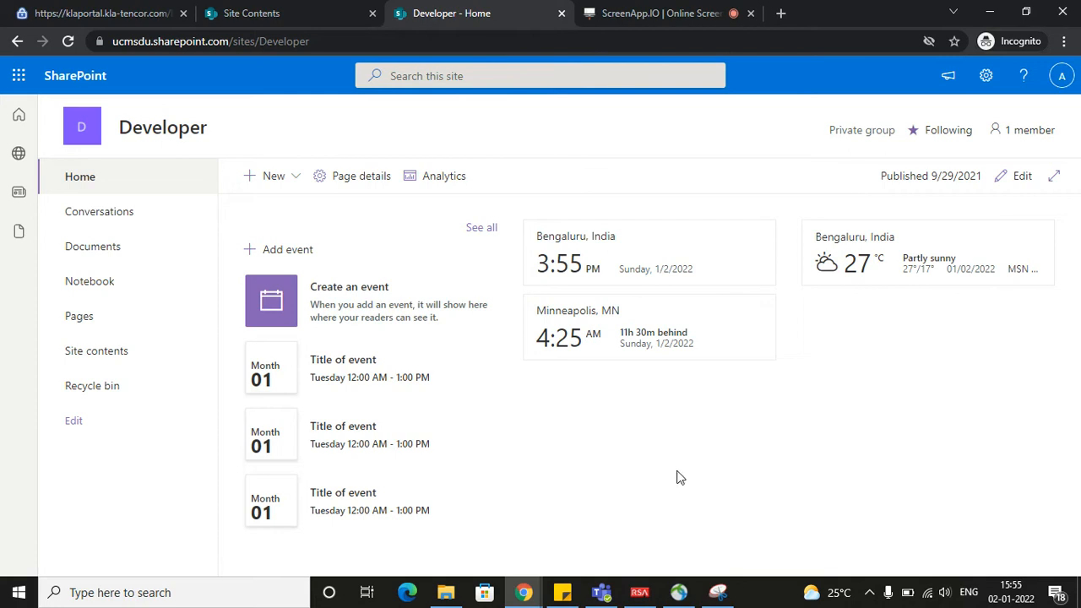
Create a blank list named Information from the Developer site's contents, keeping it shown in the site navigation
left_click(138, 361)
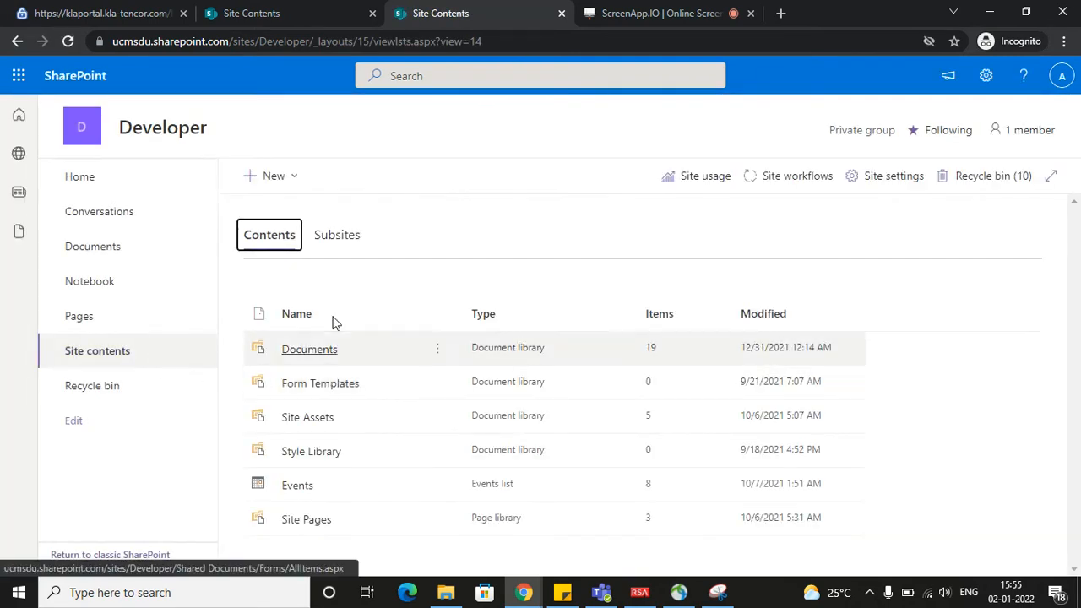
left_click(292, 184)
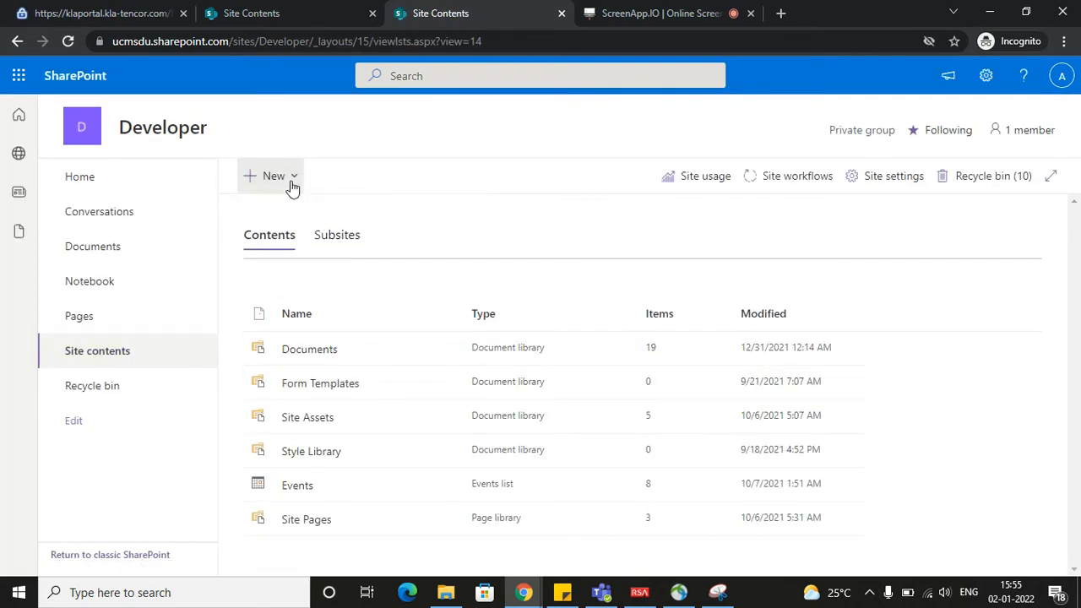
left_click(286, 210)
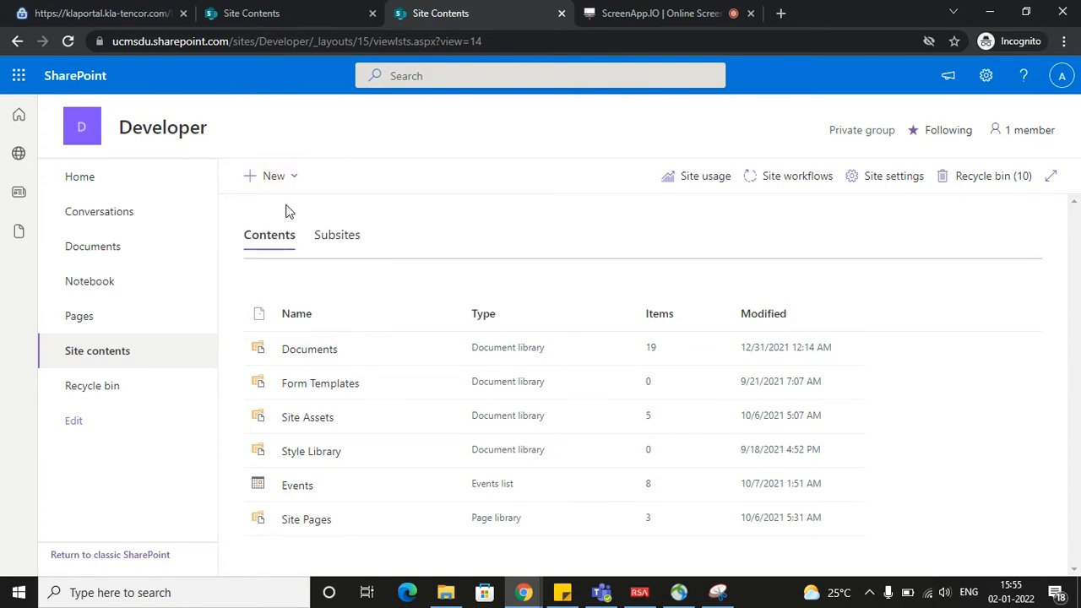
left_click(235, 228)
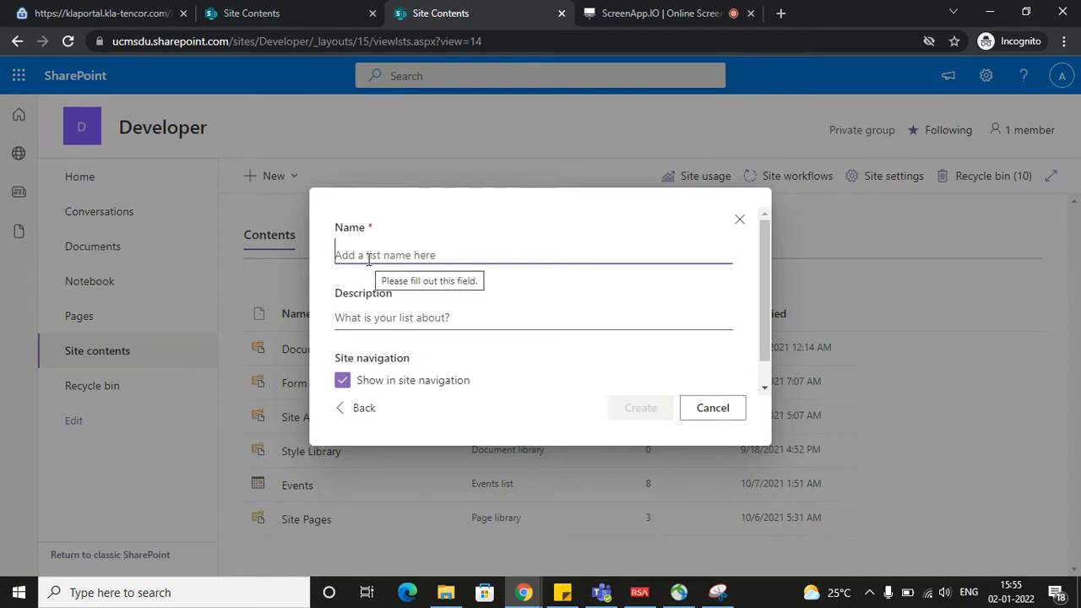
type("Information")
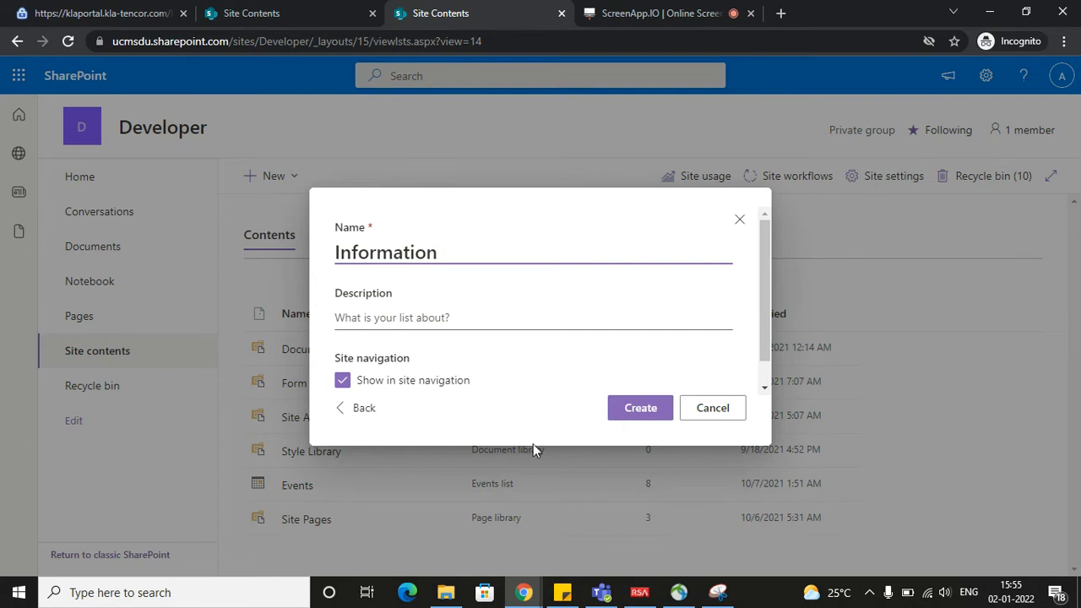
left_click(625, 420)
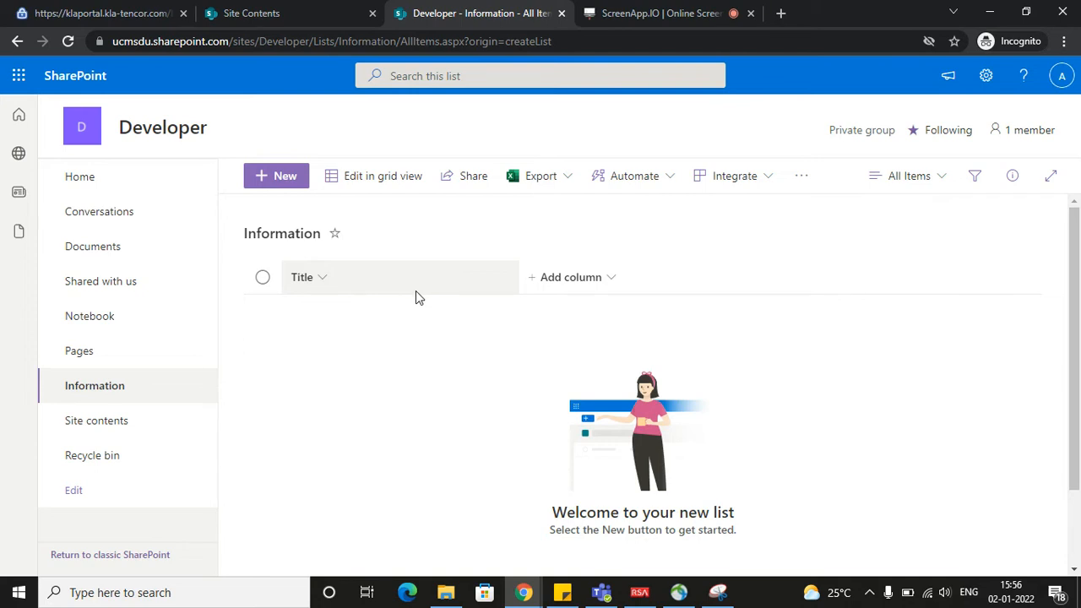
Add a new item titled "First Information" to the Information list and save it
left_click(272, 180)
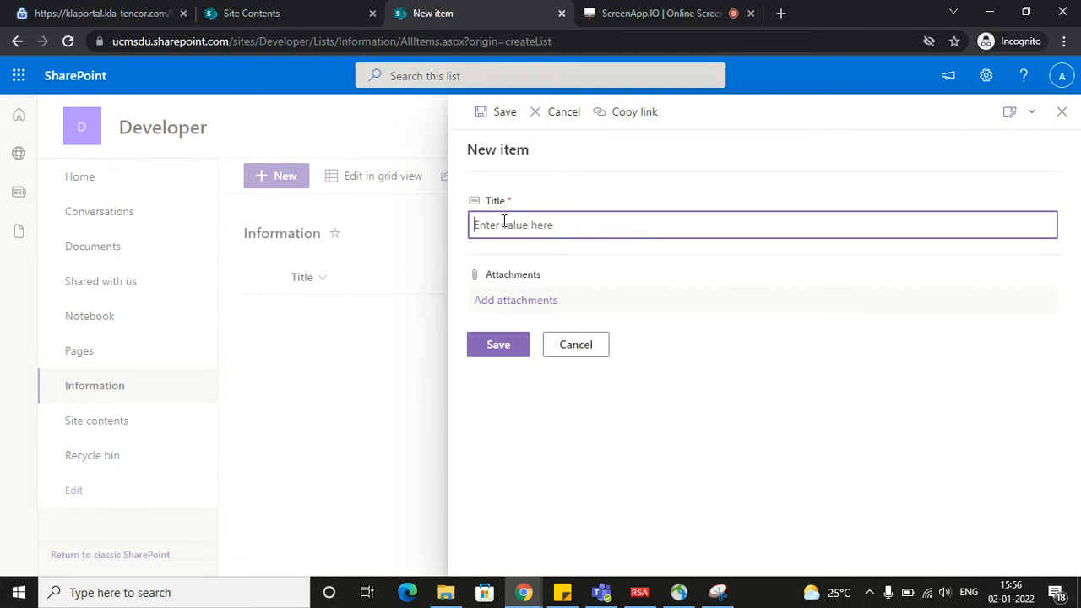
type("First Itnformaton")
key("BackSpace")
key("BackSpace")
type("ion")
left_click(489, 337)
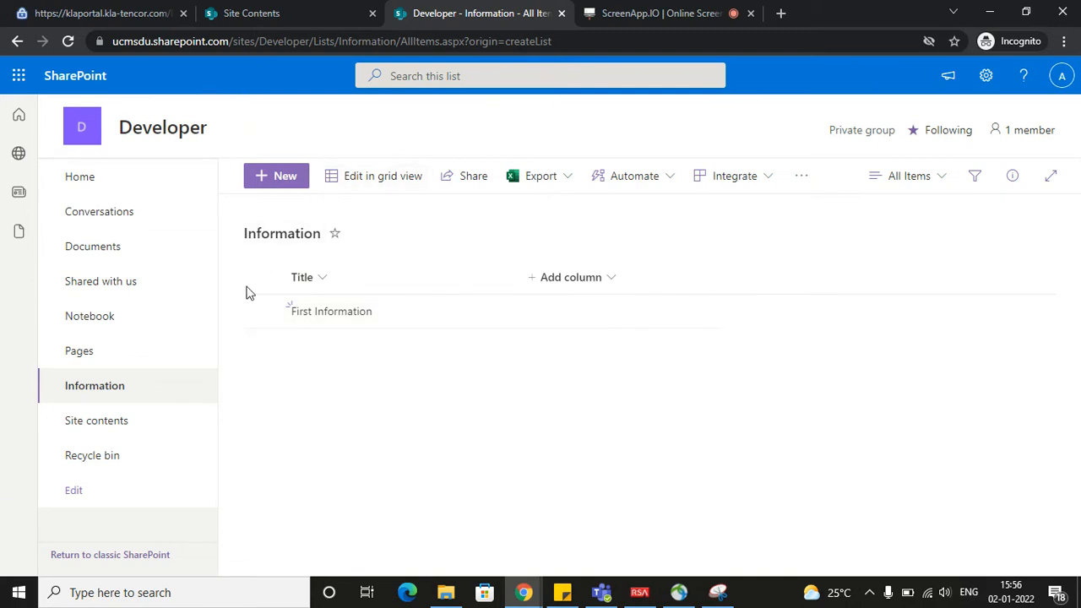
Review the Power Automate flow templates offered for the Information list and open the page with your flows
left_click(675, 188)
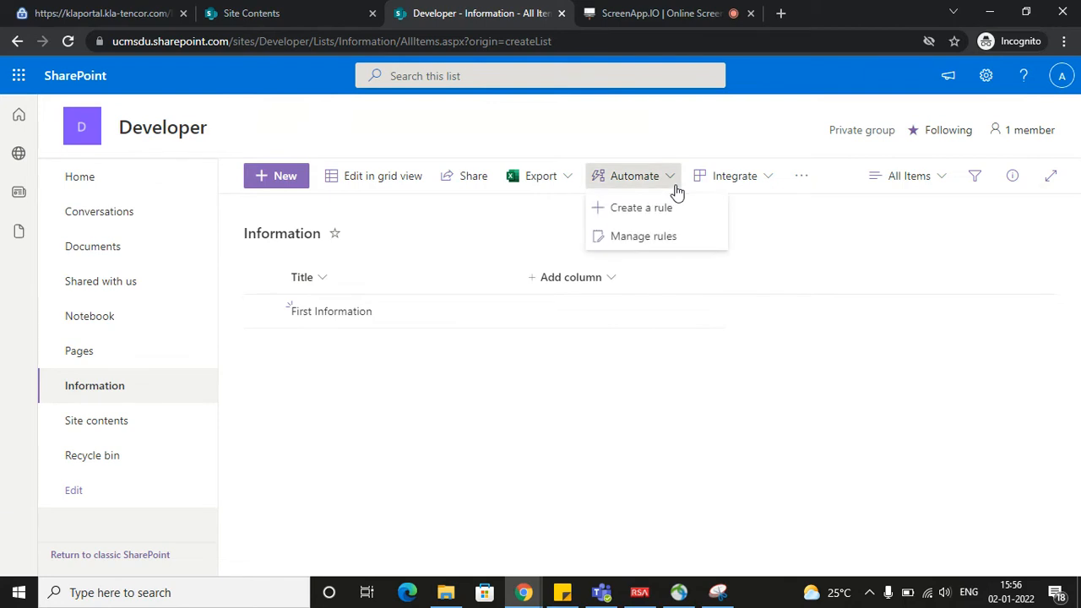
left_click(771, 186)
mouse_move(778, 241)
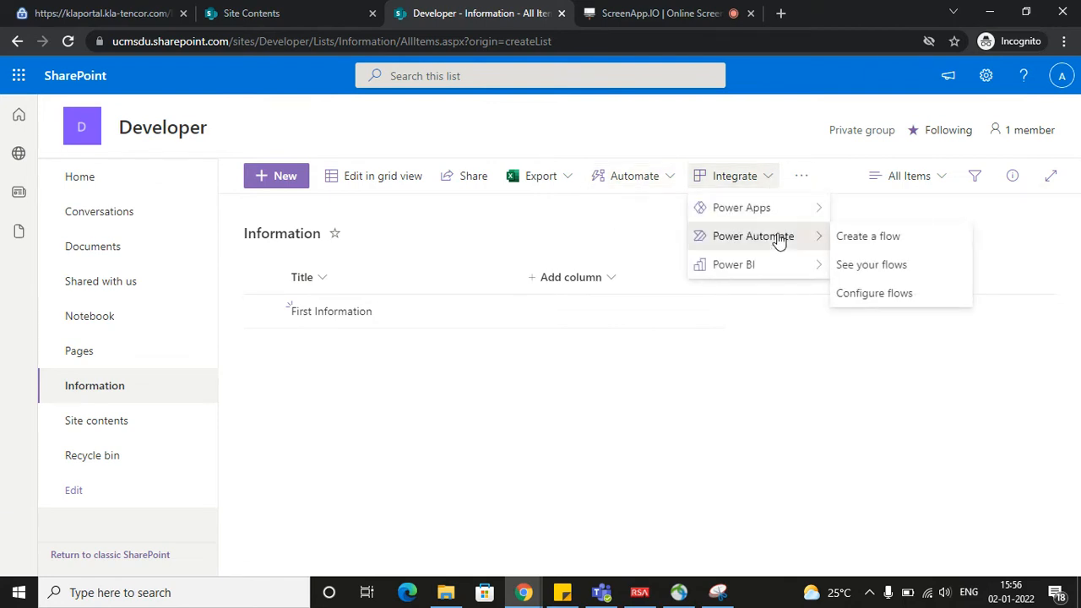
left_click(883, 238)
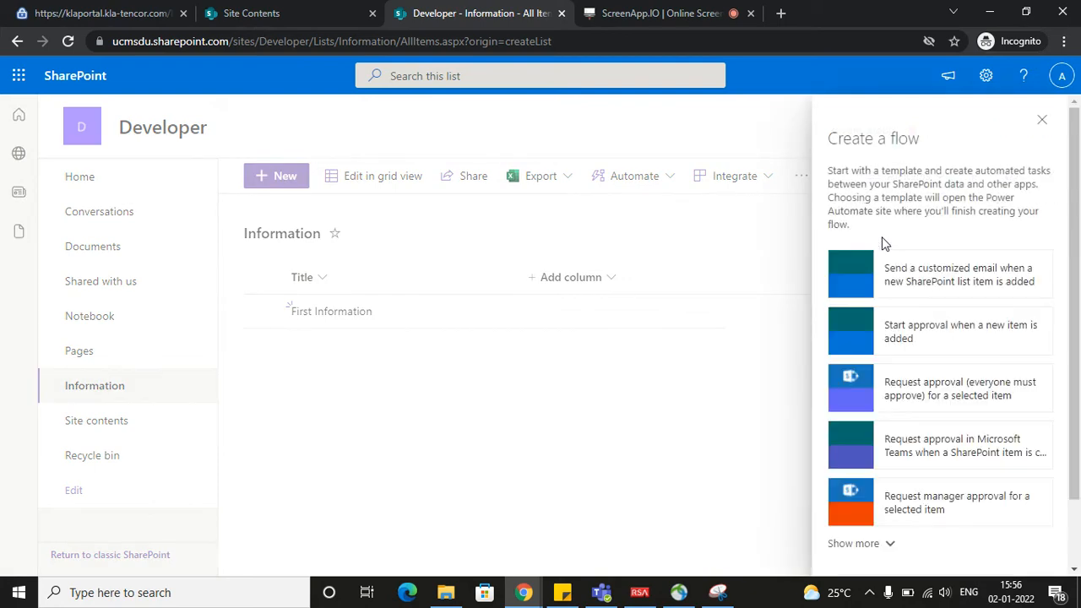
scroll(908, 296, "down", 2)
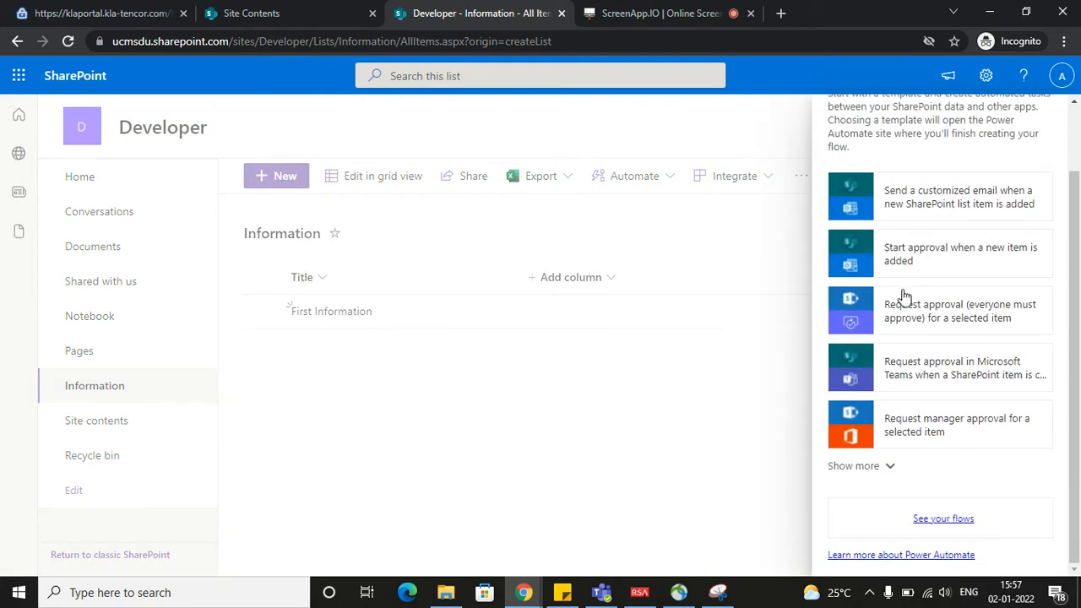
scroll(908, 295, "up", 2)
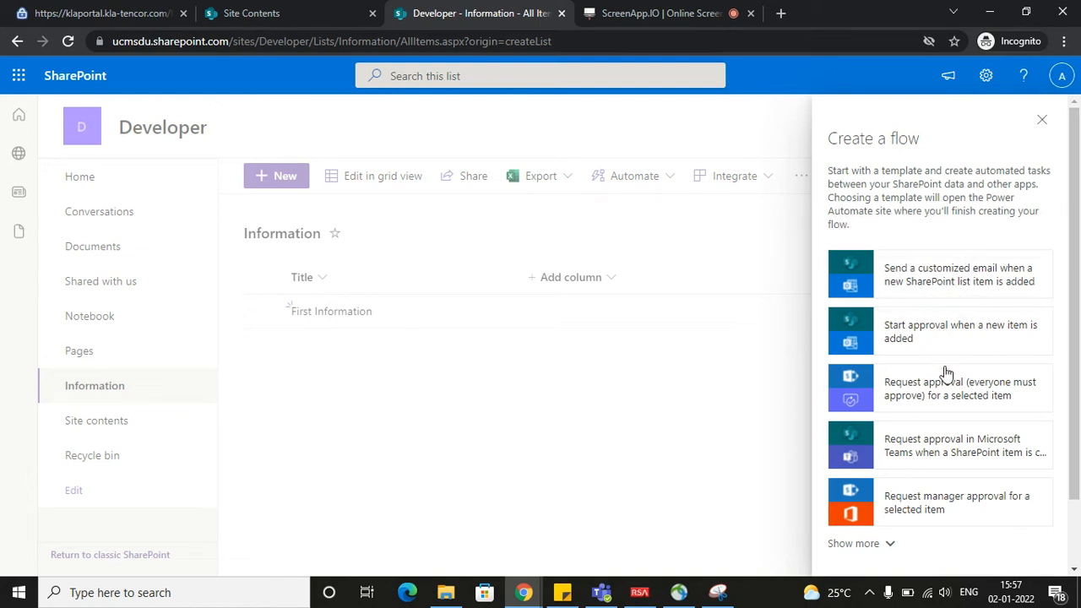
scroll(946, 429, "down", 1)
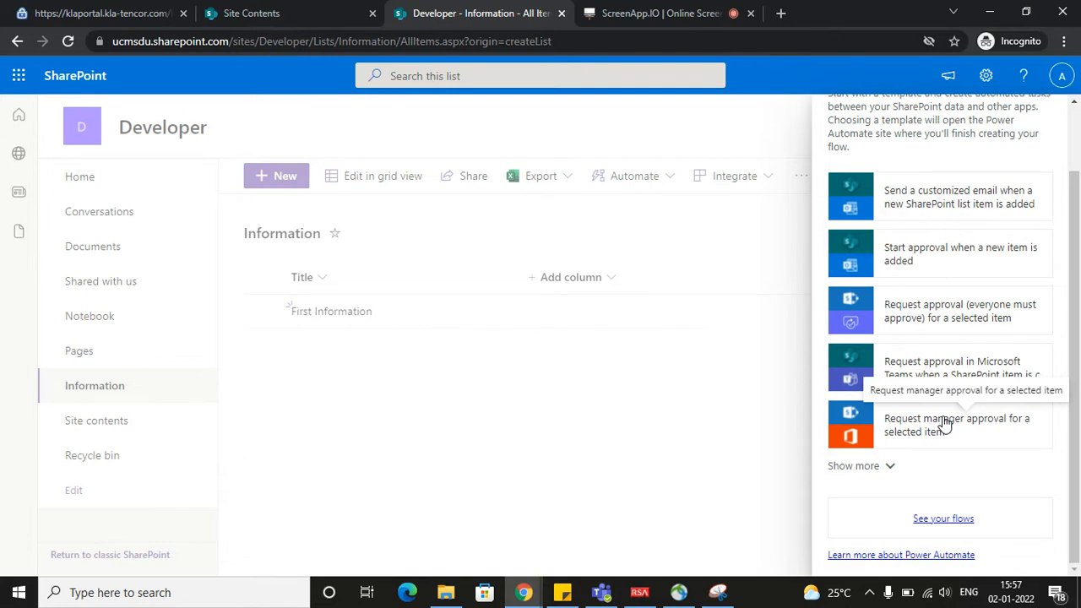
scroll(944, 424, "up", 1)
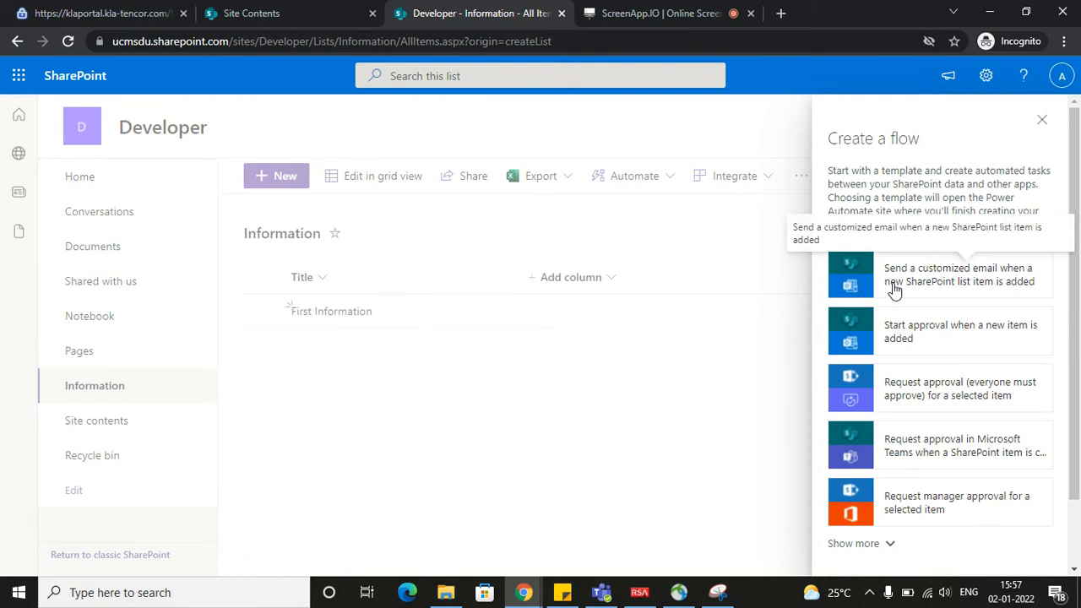
scroll(893, 291, "down", 2)
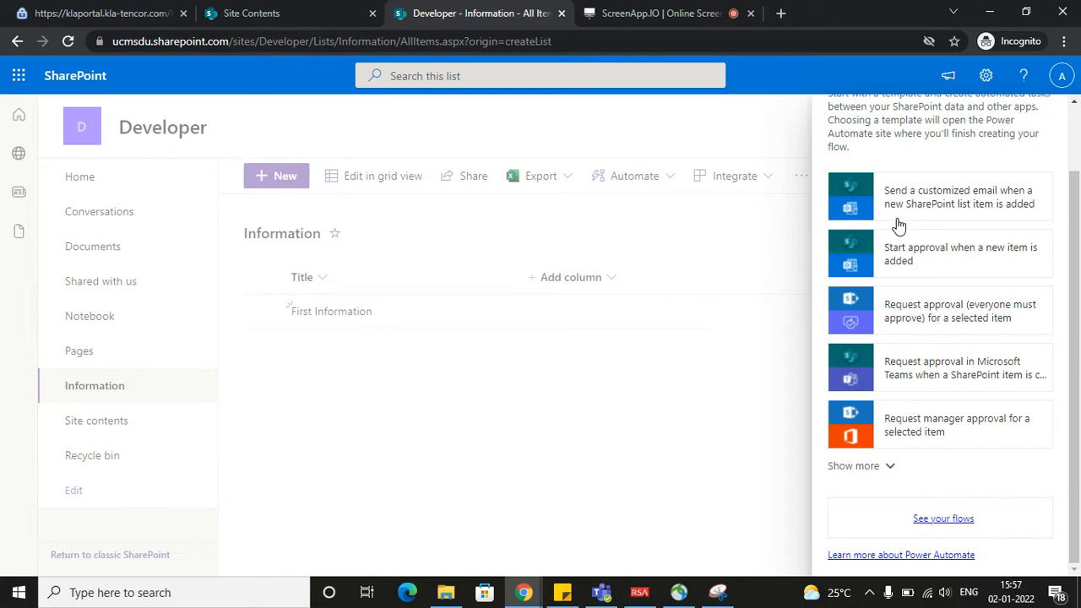
left_click(927, 520)
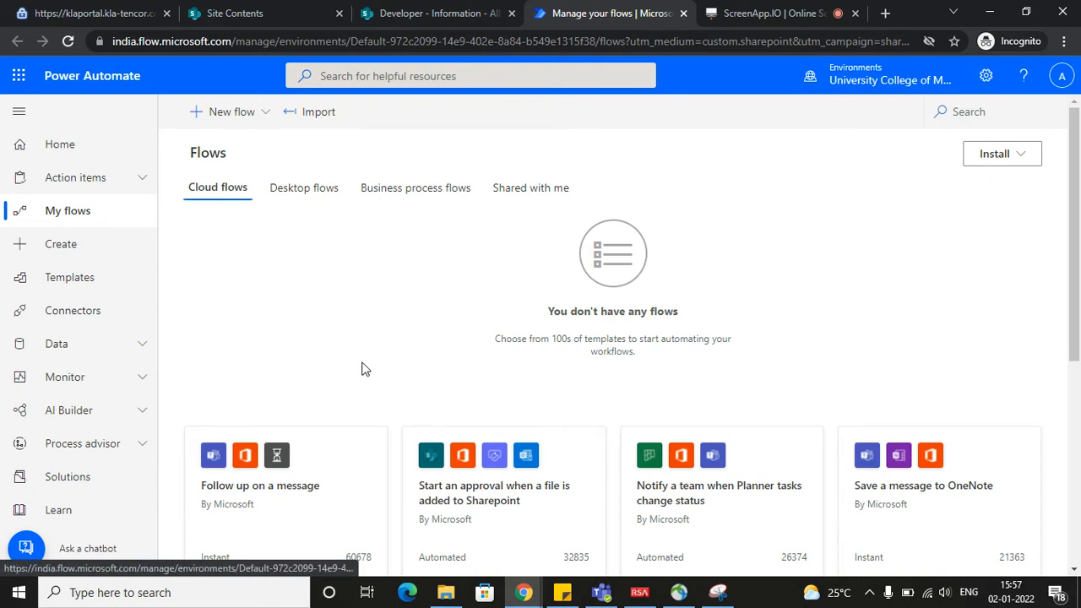
Start a new instant cloud flow and enter "Information Entry" as its flow name
left_click(265, 129)
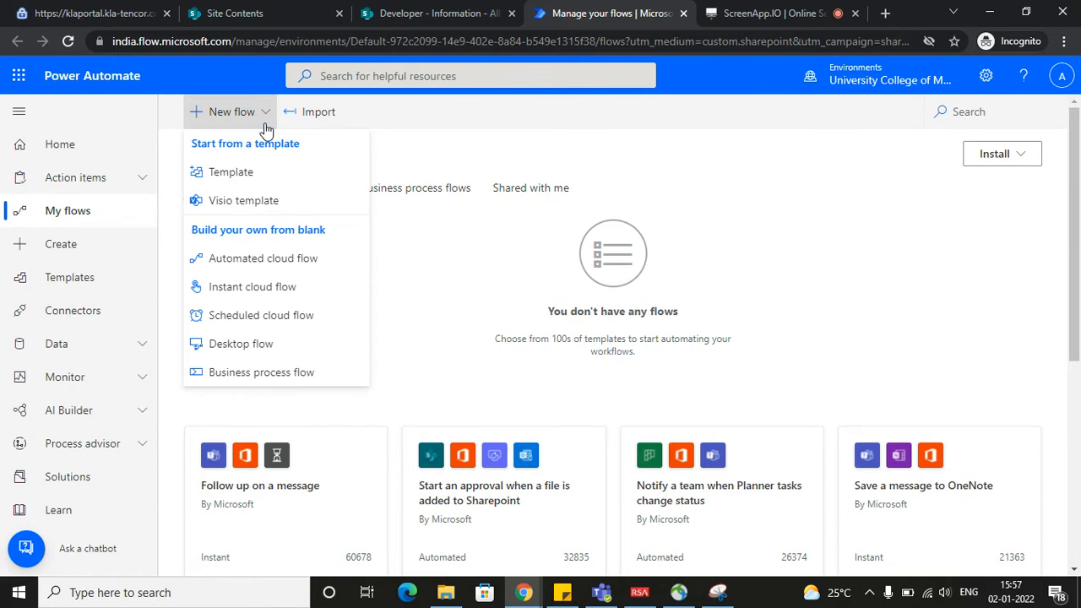
left_click(303, 288)
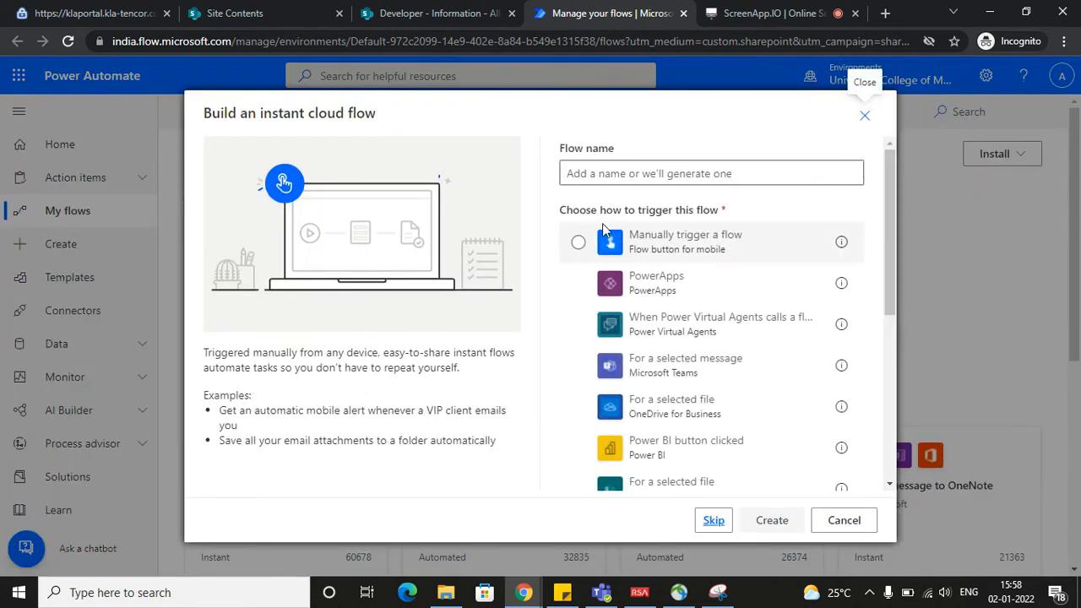
left_click(593, 175)
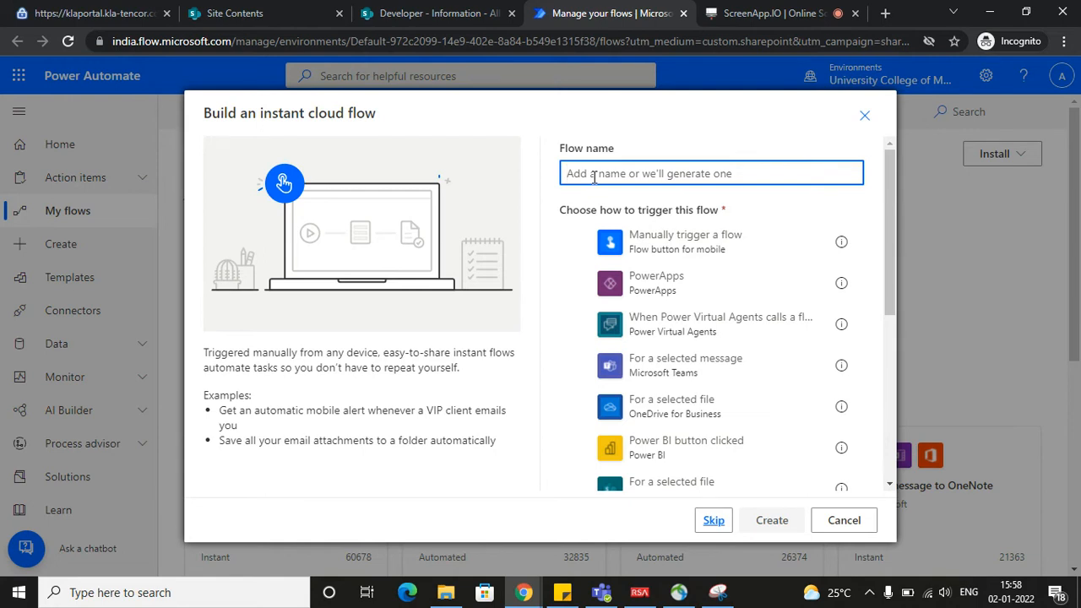
type("Informa")
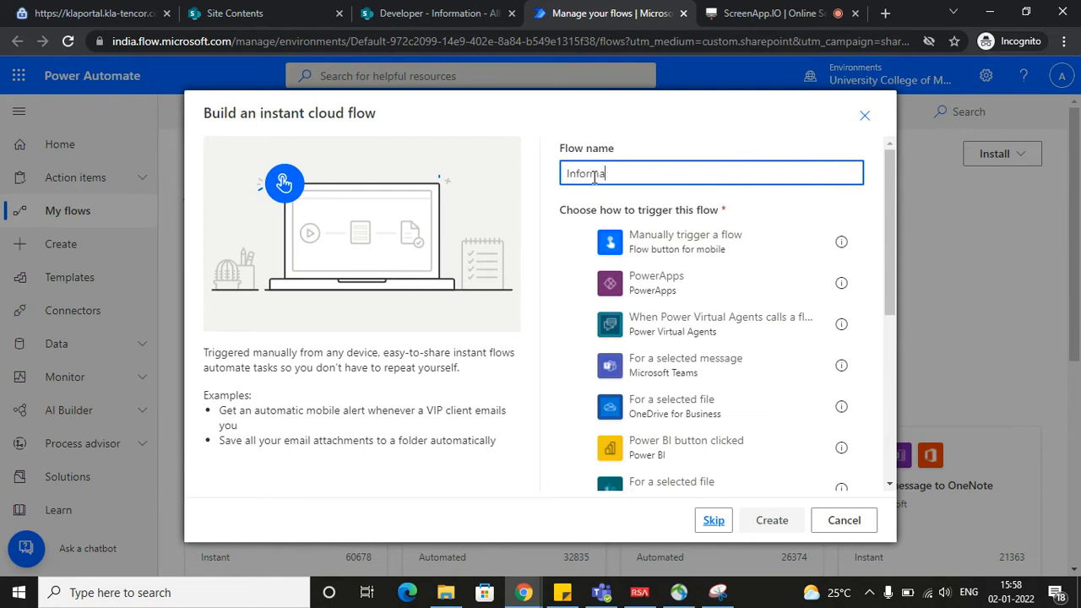
type("tion Entery")
right_click(646, 173)
left_click(653, 204)
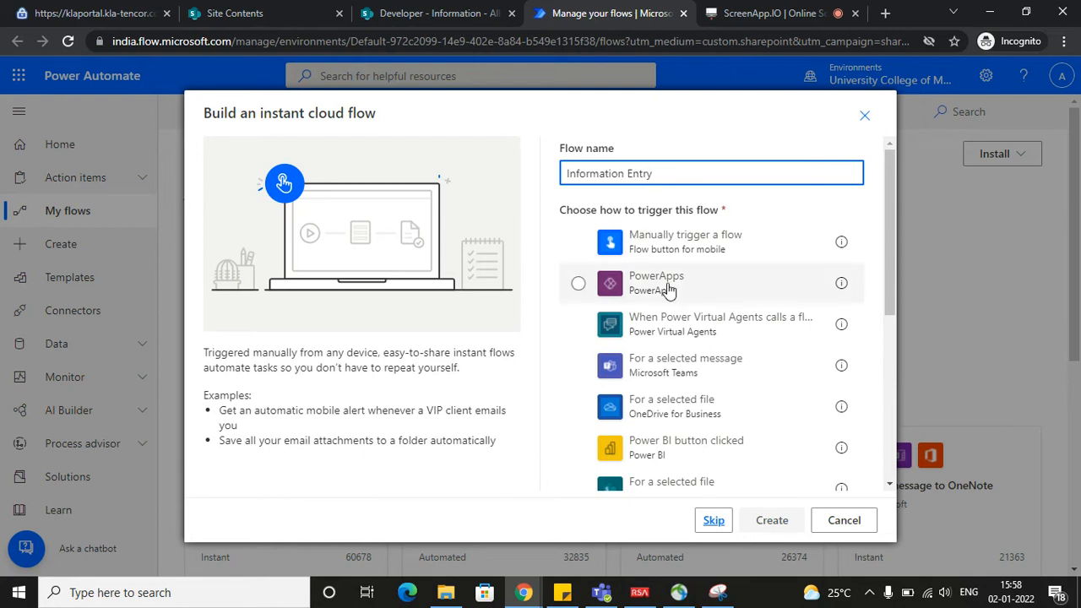
Examine the available triggers for the instant cloud flow, looking for a SharePoint one that suits new list items
scroll(691, 296, "down", 2)
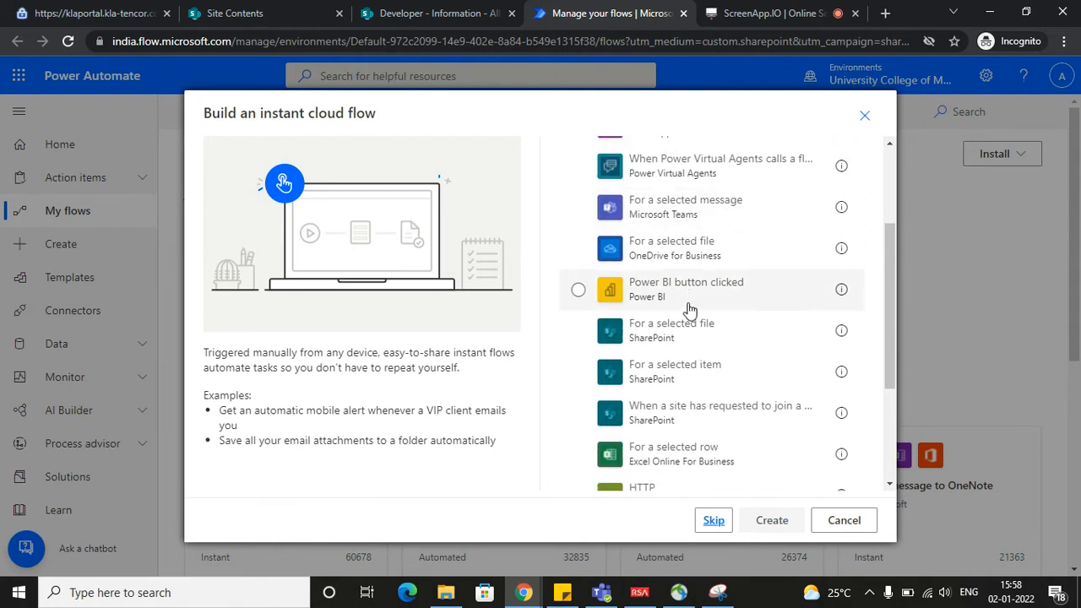
scroll(688, 311, "down", 1)
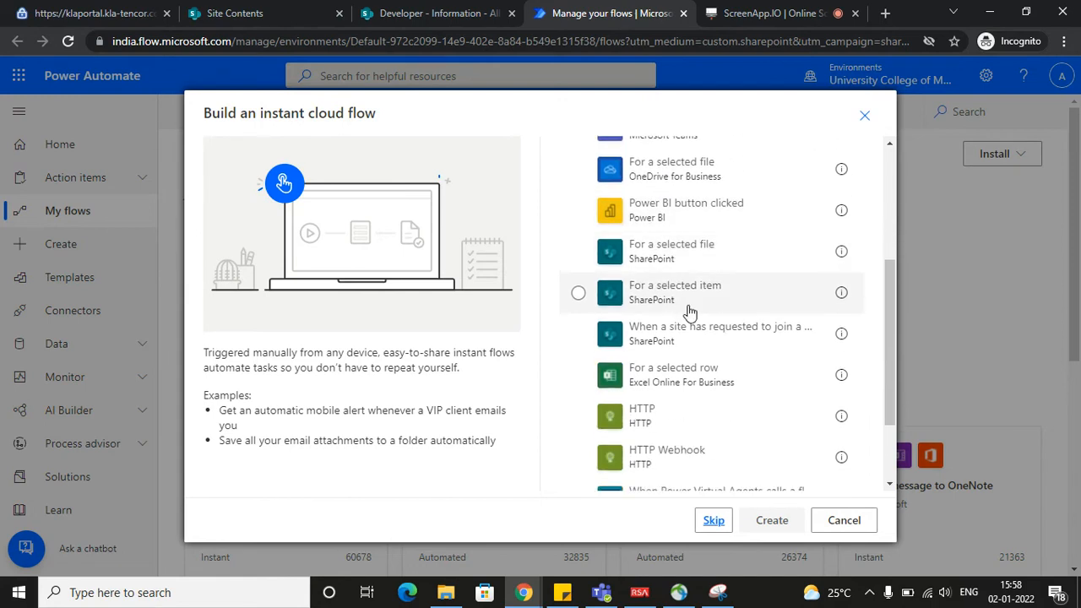
scroll(697, 312, "down", 3)
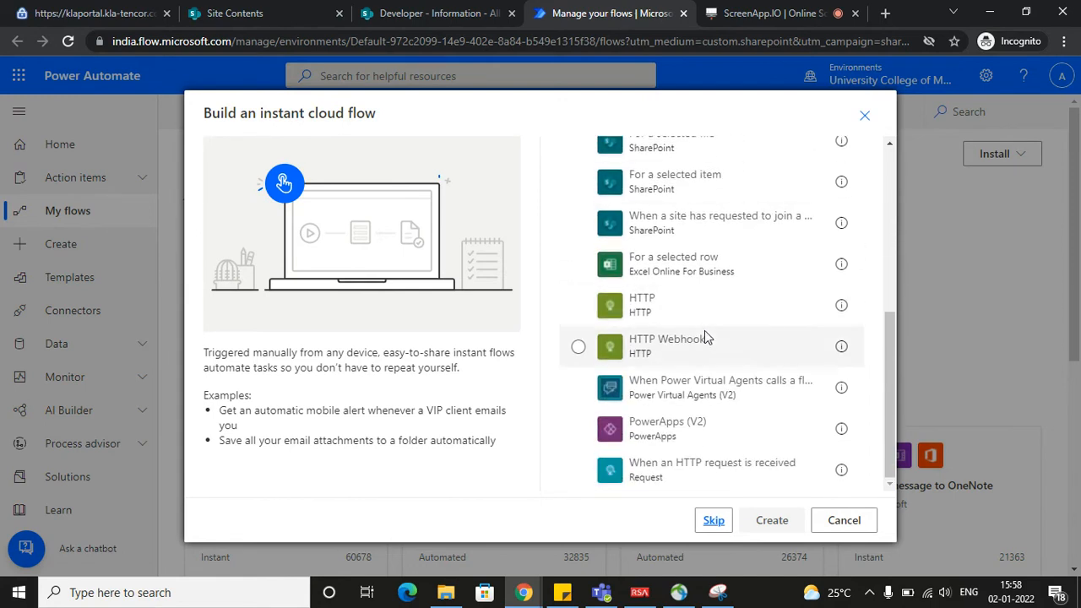
scroll(708, 329, "up", 6)
scroll(706, 336, "down", 3)
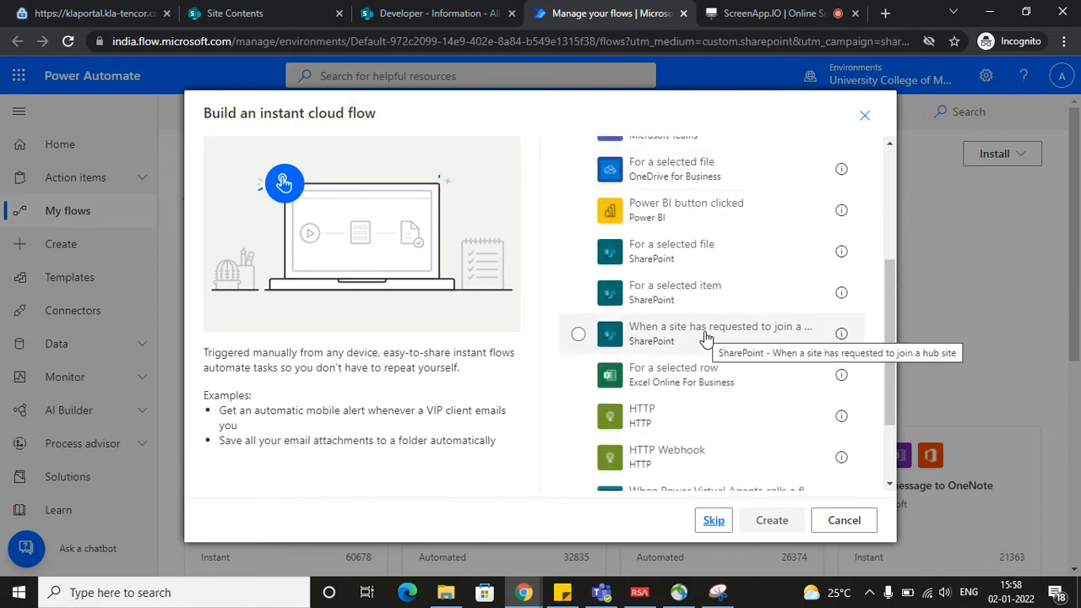
scroll(710, 355, "up", 2)
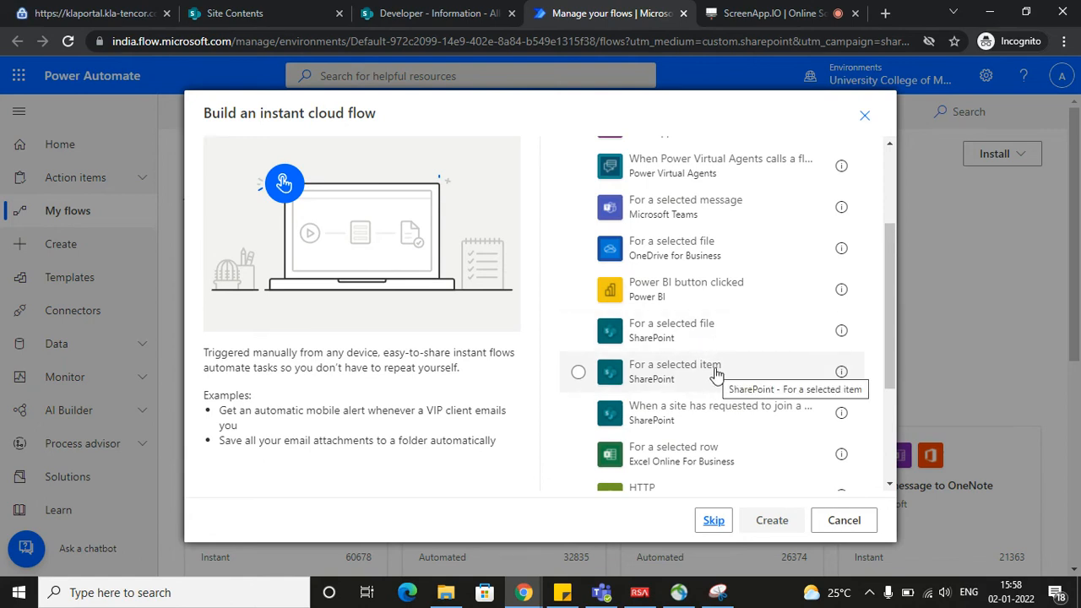
scroll(710, 349, "up", 5)
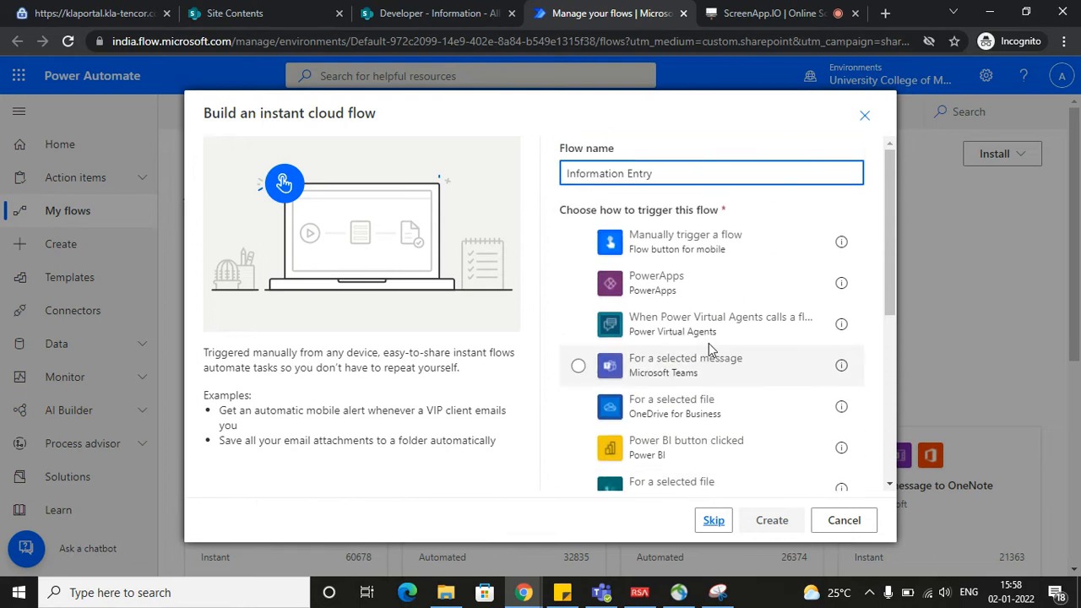
scroll(709, 349, "down", 5)
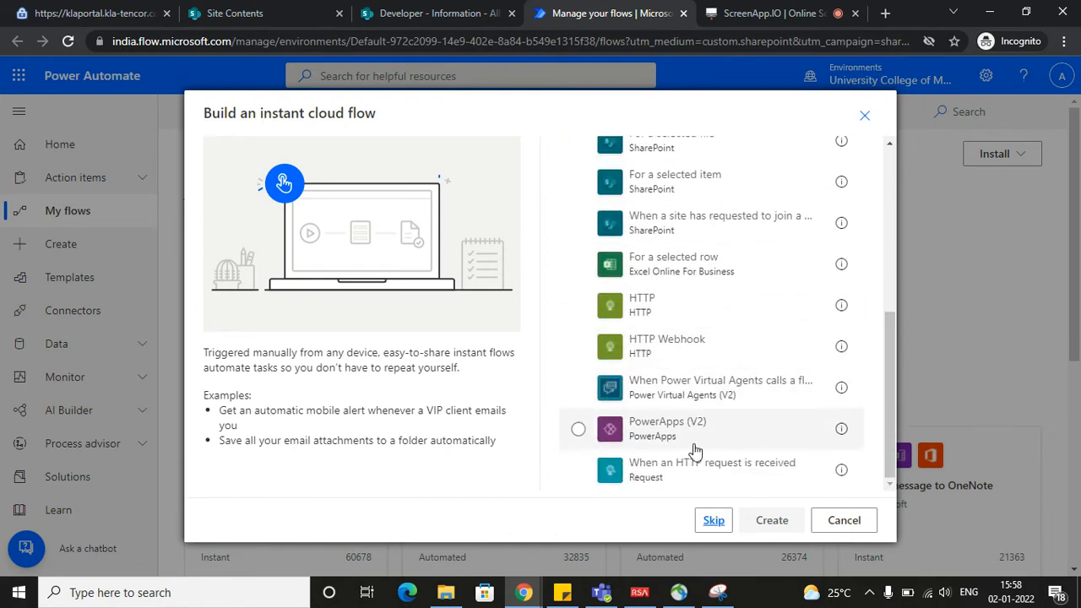
scroll(675, 420, "up", 4)
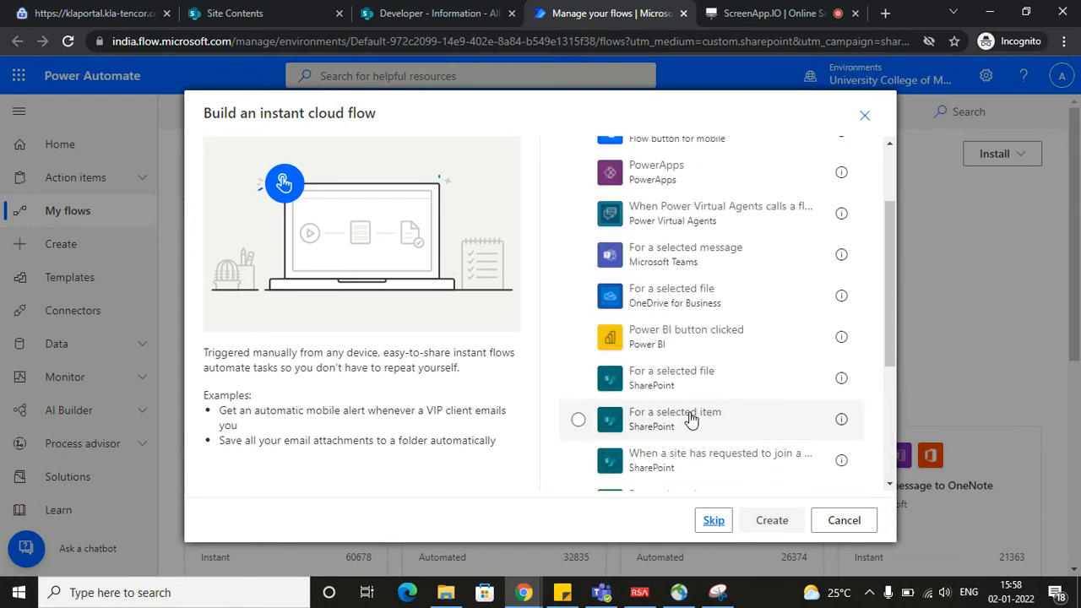
scroll(752, 430, "down", 2)
scroll(748, 456, "down", 2)
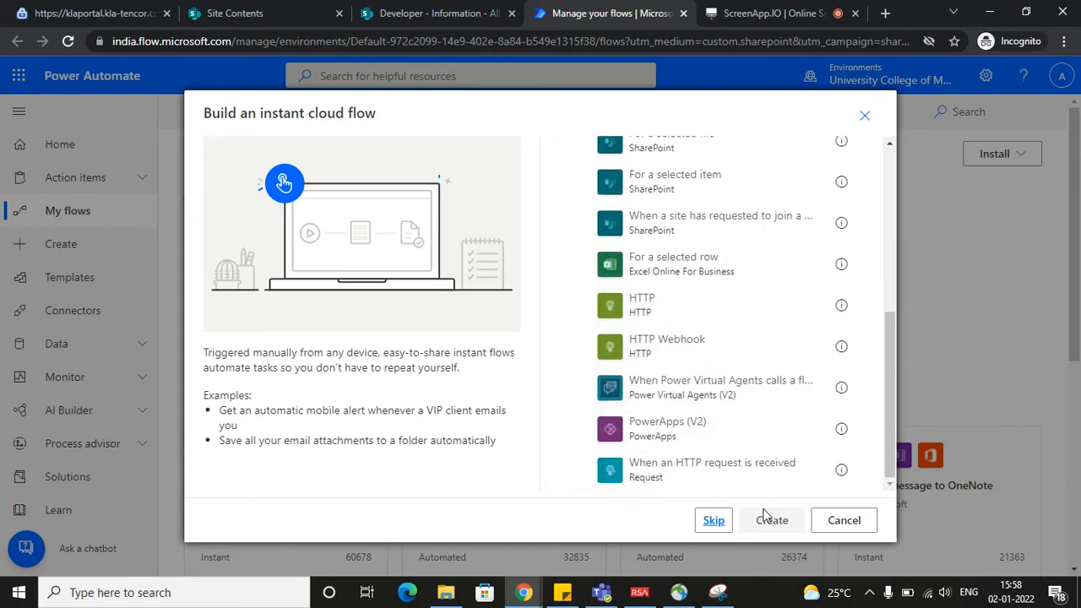
Skip the preset trigger choice and add the SharePoint trigger "When an item is created or modified" to the flow
left_click(713, 521)
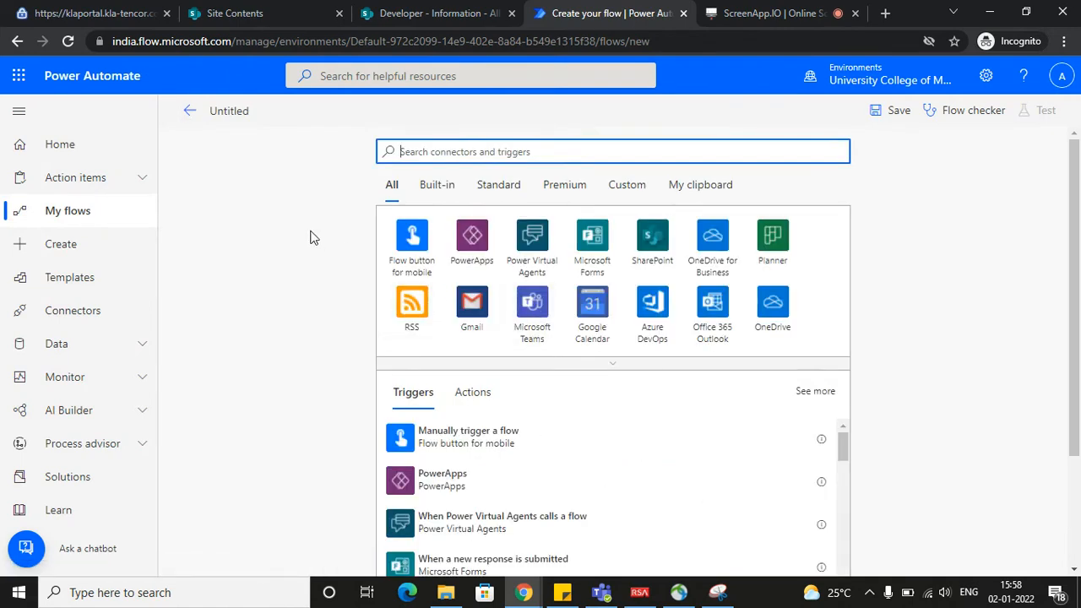
scroll(291, 226, "down", 3)
scroll(312, 245, "up", 3)
scroll(507, 289, "down", 2)
scroll(490, 319, "up", 2)
left_click(652, 236)
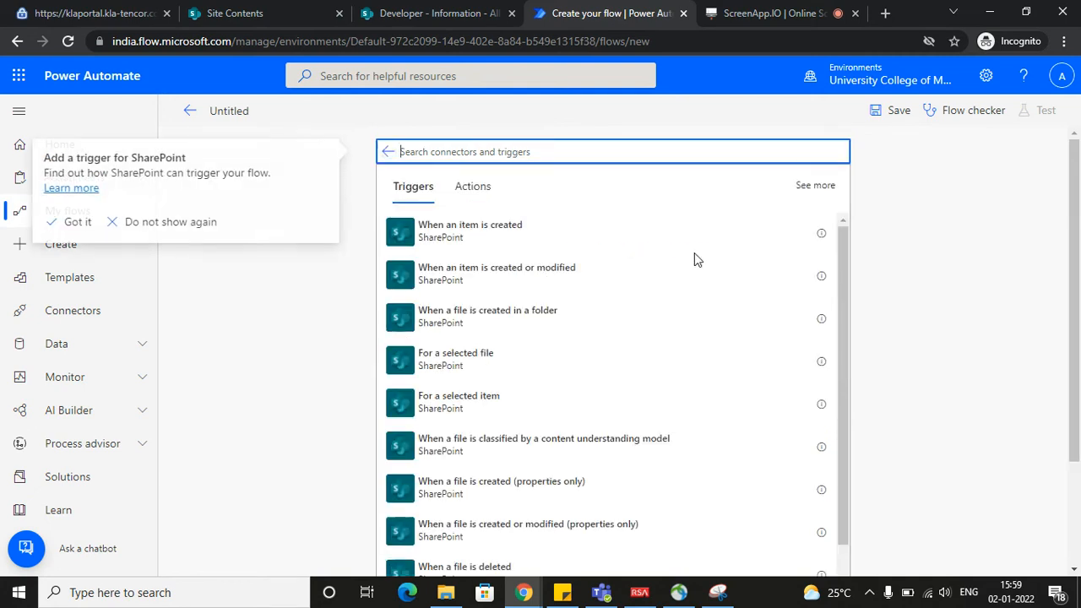
left_click(474, 281)
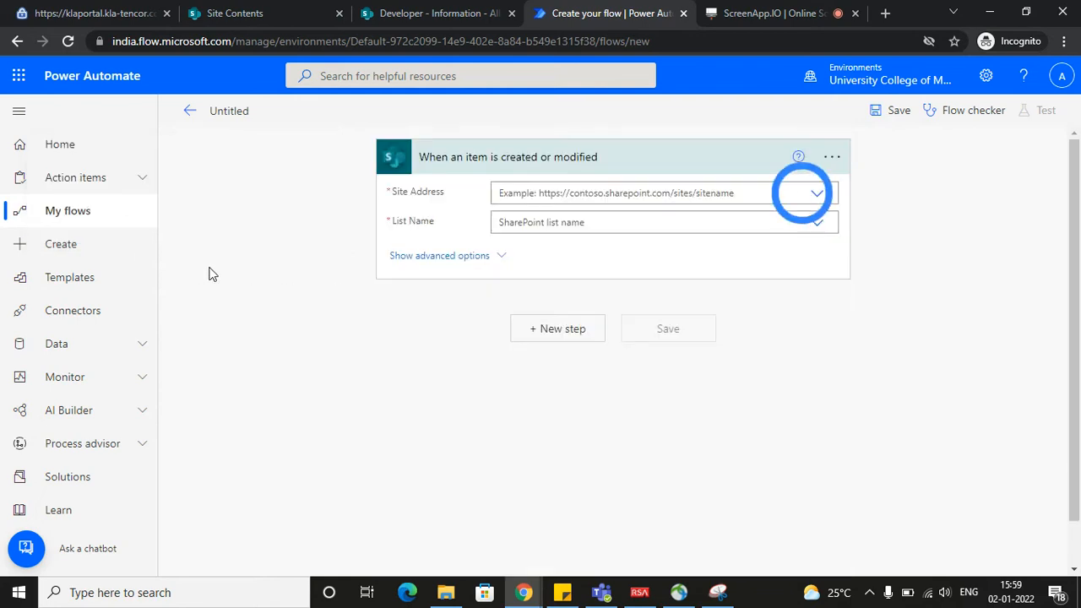
Rename the untitled flow as "Information Entry"
left_click(228, 117)
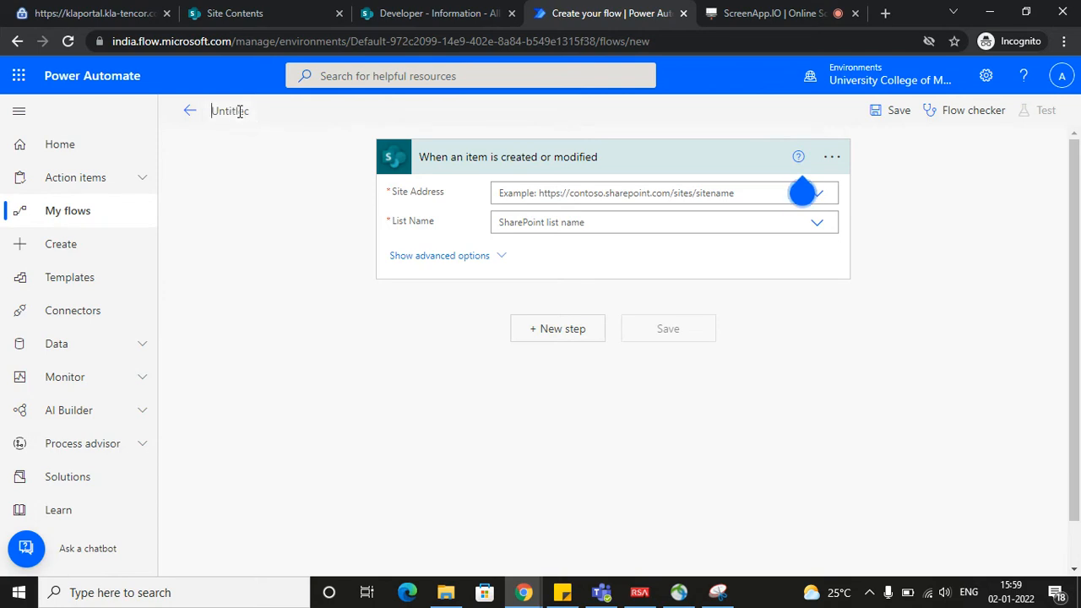
key("Tab")
key("Tab")
left_click(240, 113)
key("Tab")
key("Tab")
left_click(240, 112)
key("ctrl+a")
key("BackSpace")
type("Information")
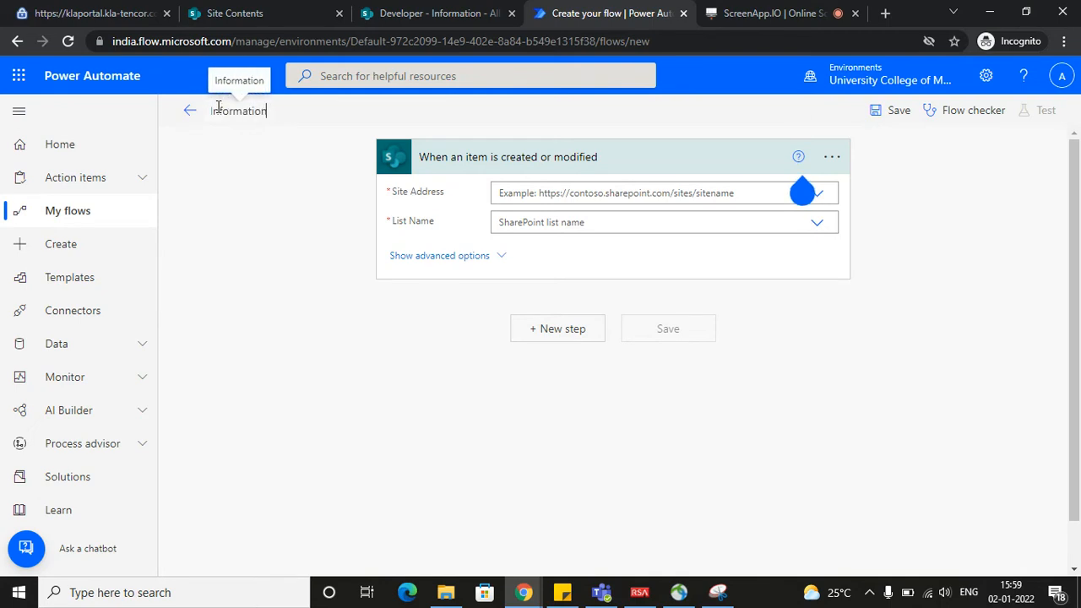
type(" Entry")
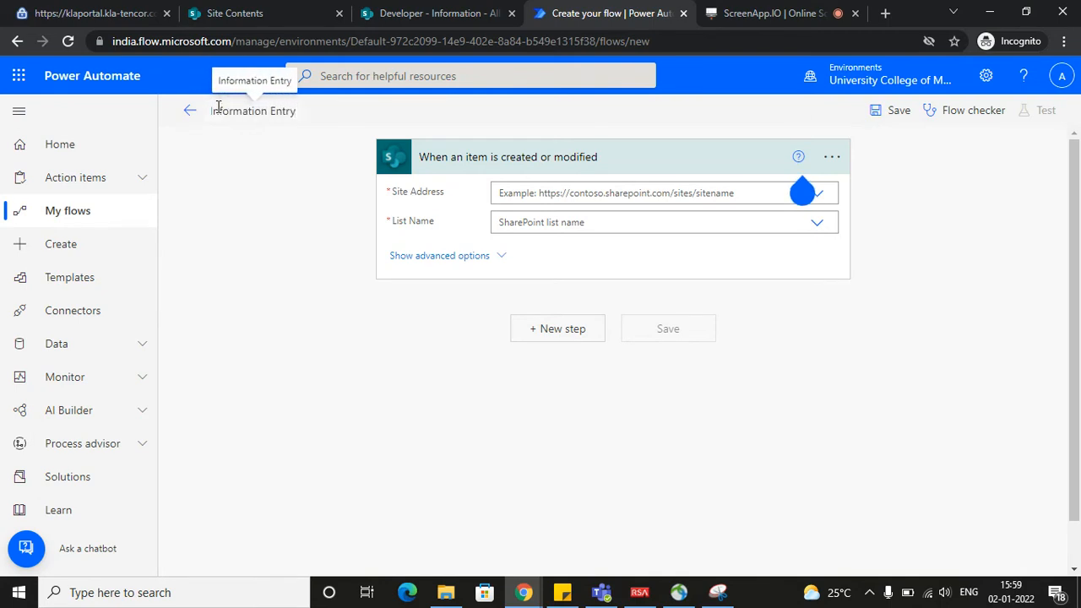
left_click(268, 167)
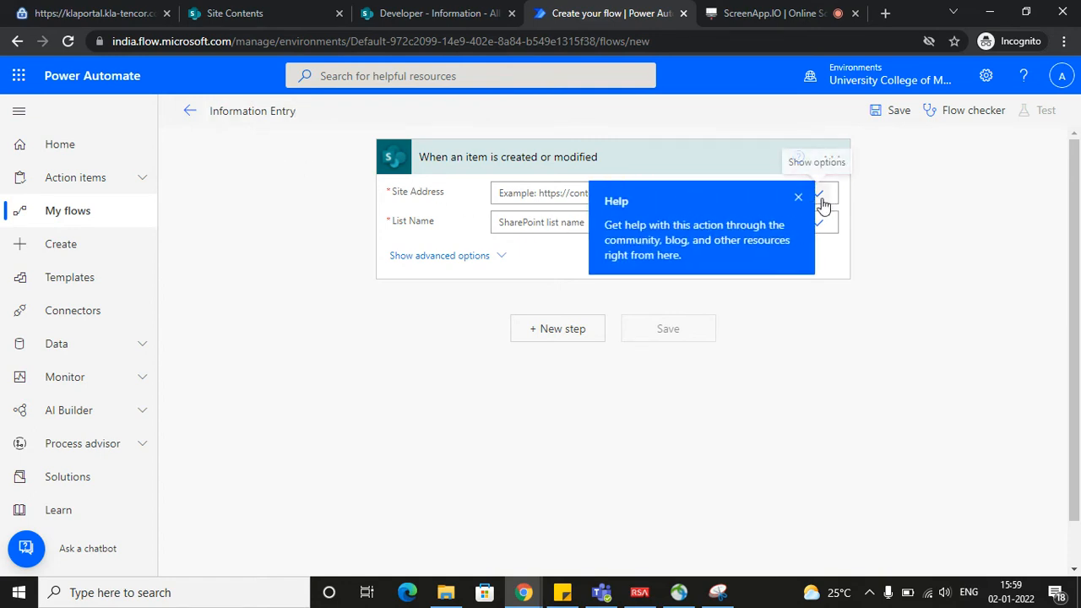
Point the SharePoint trigger at the Developer site and its Information list, checking the site name against the open list page
left_click(819, 196)
left_click(798, 197)
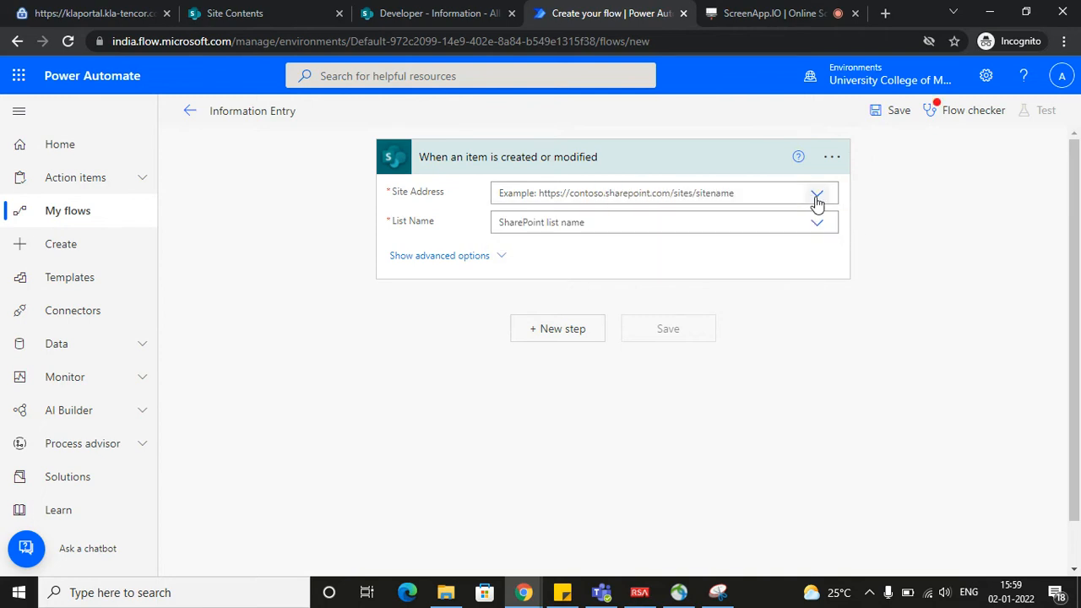
left_click(819, 196)
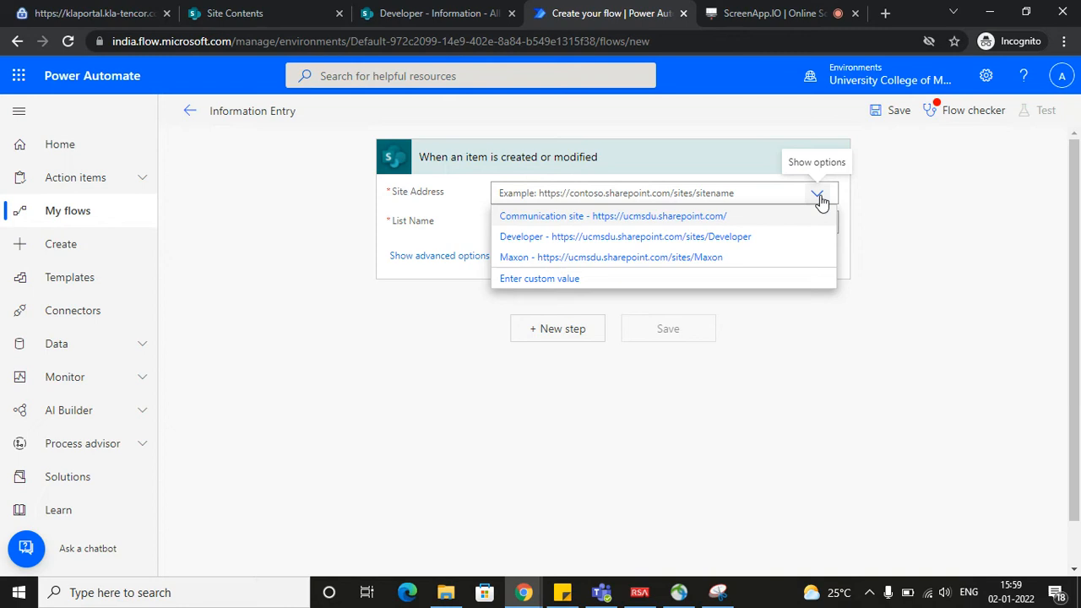
left_click(399, 15)
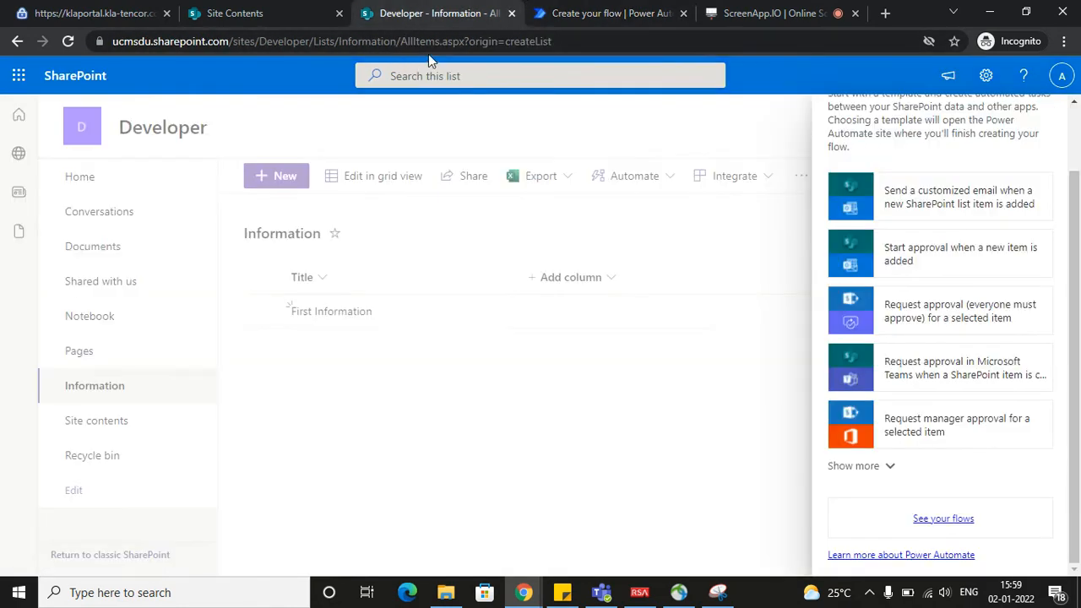
double_click(276, 41)
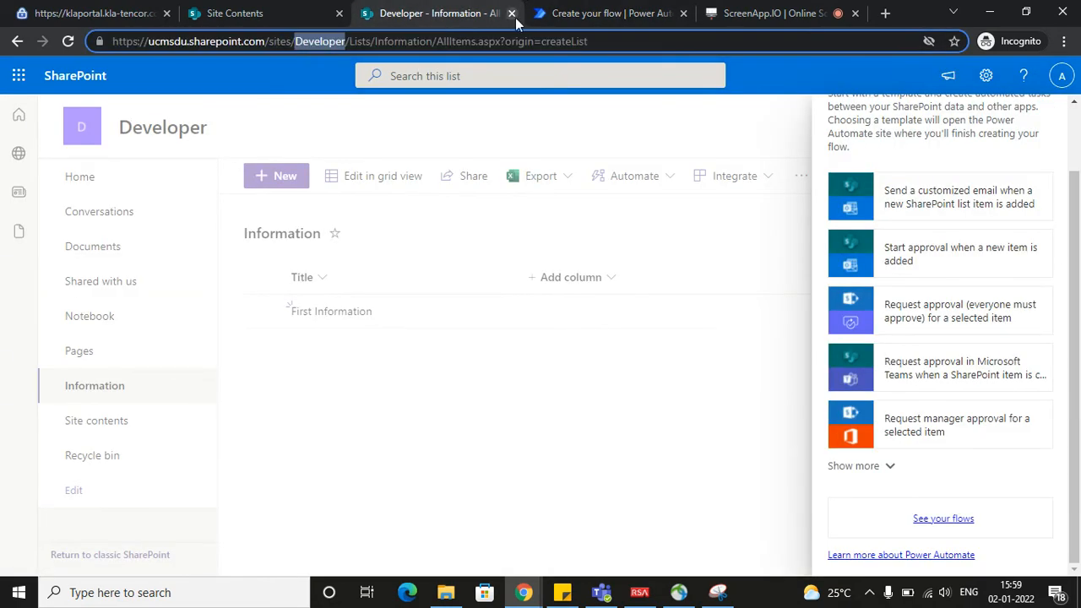
left_click(574, 13)
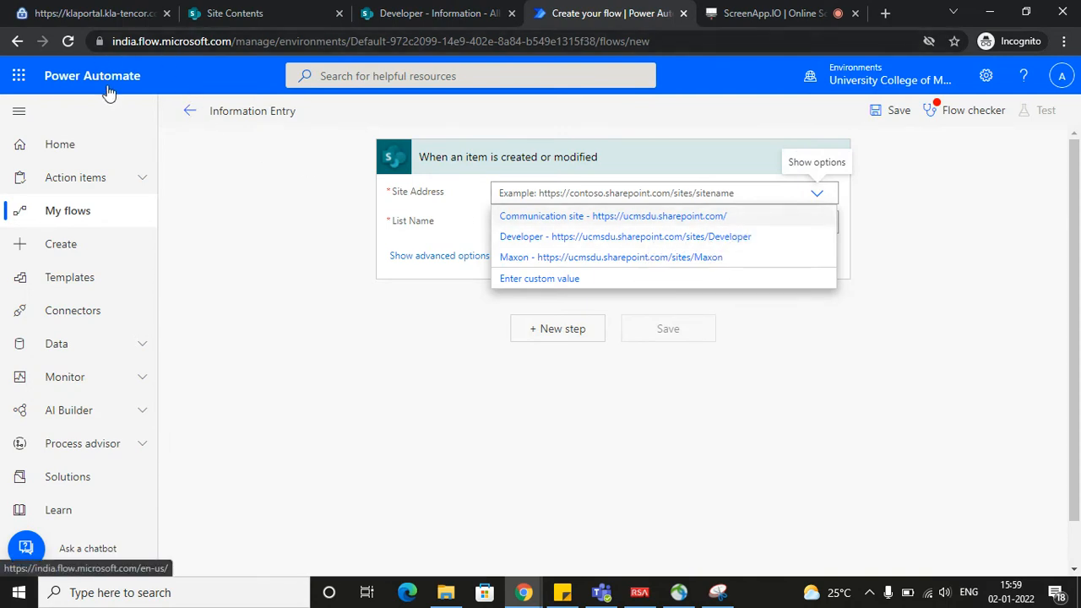
left_click(626, 237)
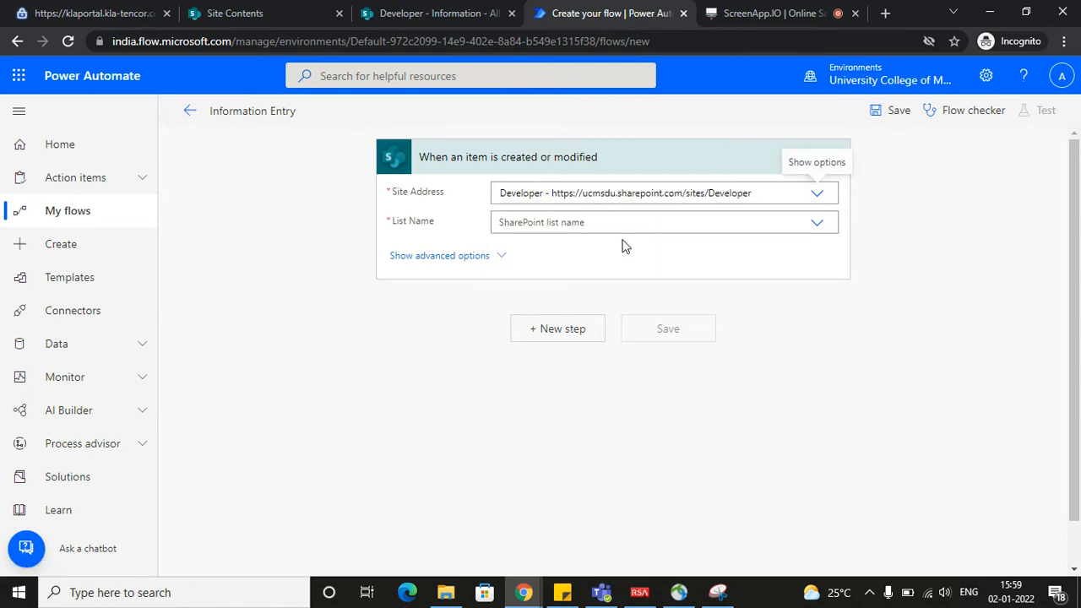
left_click(602, 224)
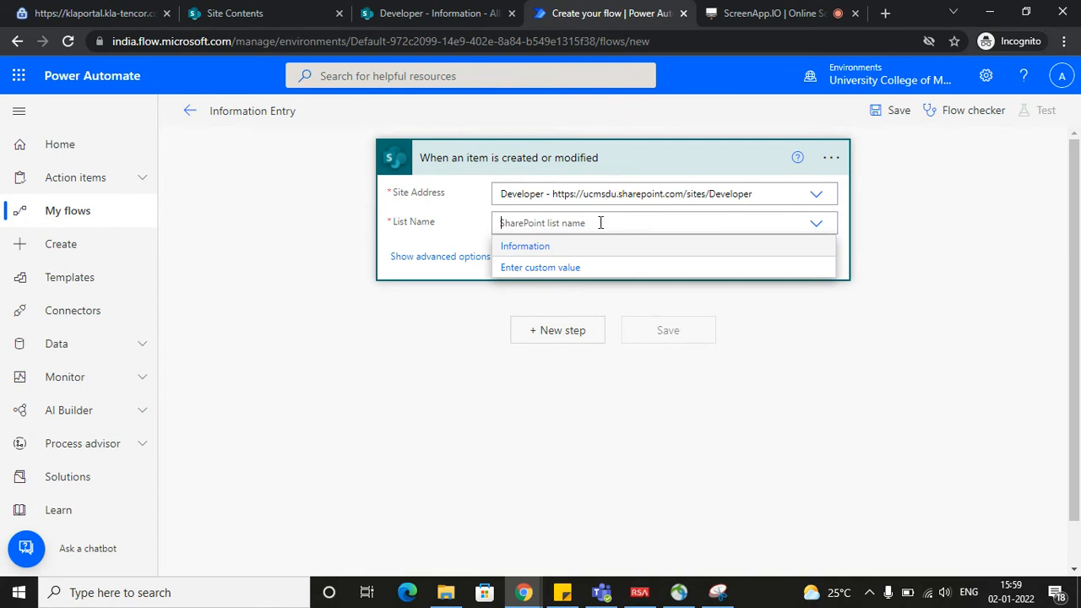
left_click(550, 248)
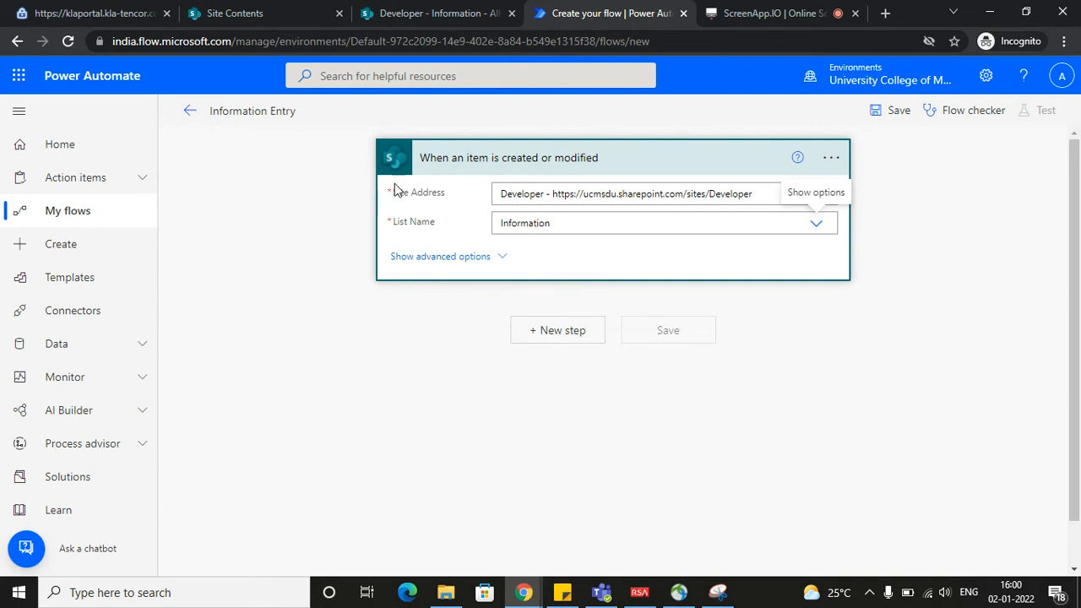
Search the operations for "email" and add the Office 365 Outlook action "Send an email (V2)" after the trigger
left_click(551, 332)
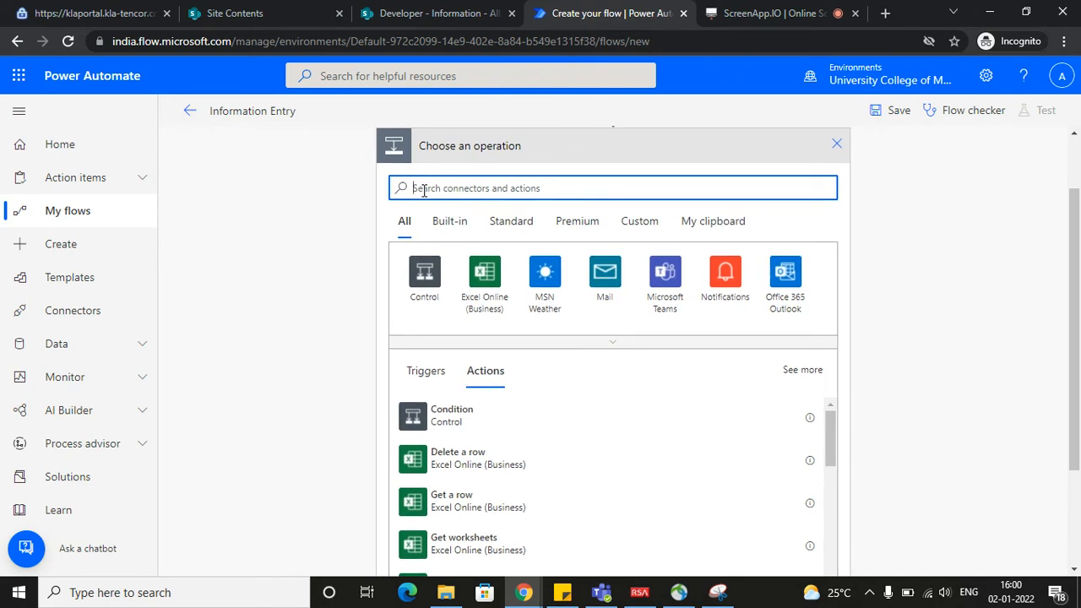
type("o")
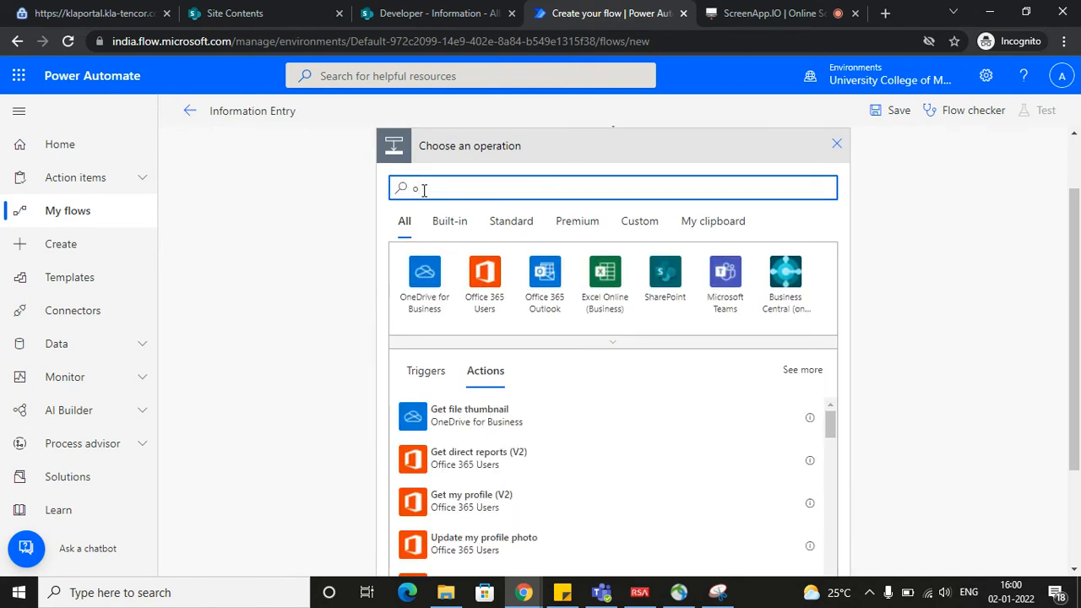
key("BackSpace")
key("BackSpace")
key("BackSpace")
type("email")
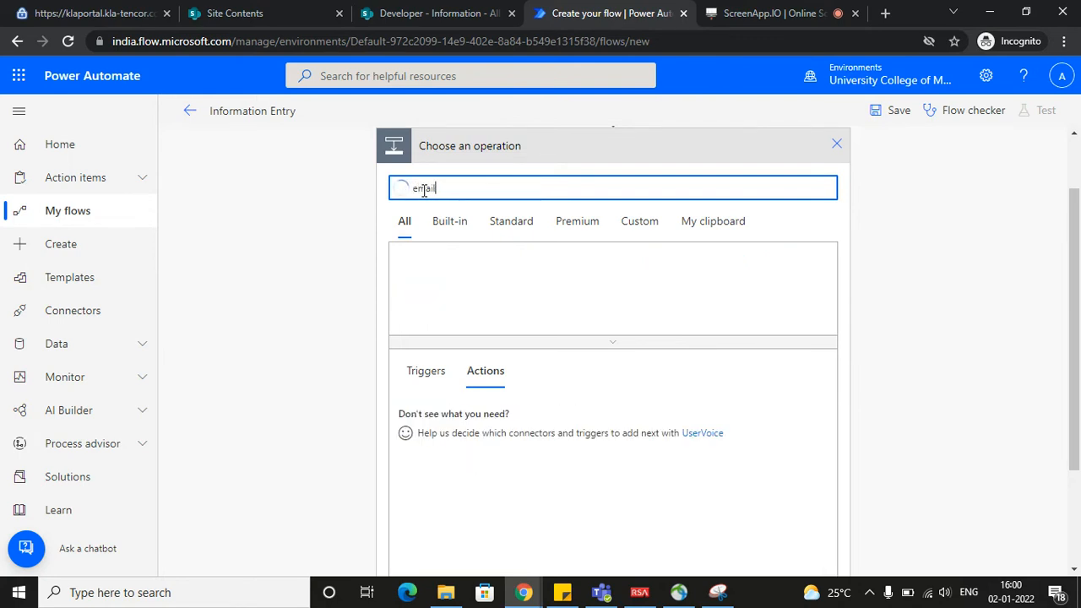
scroll(511, 299, "down", 3)
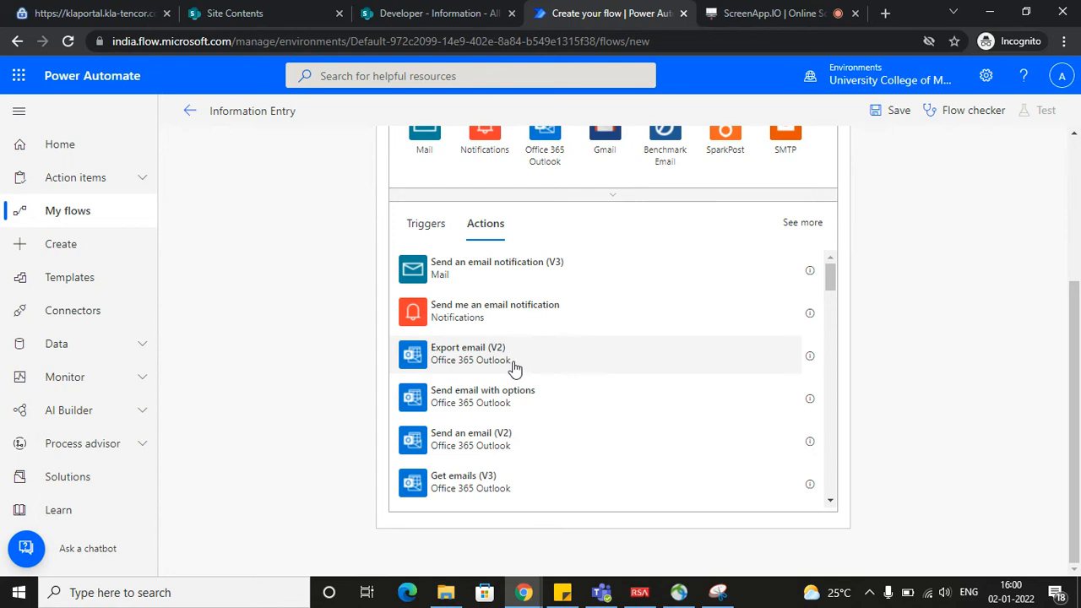
left_click(513, 447)
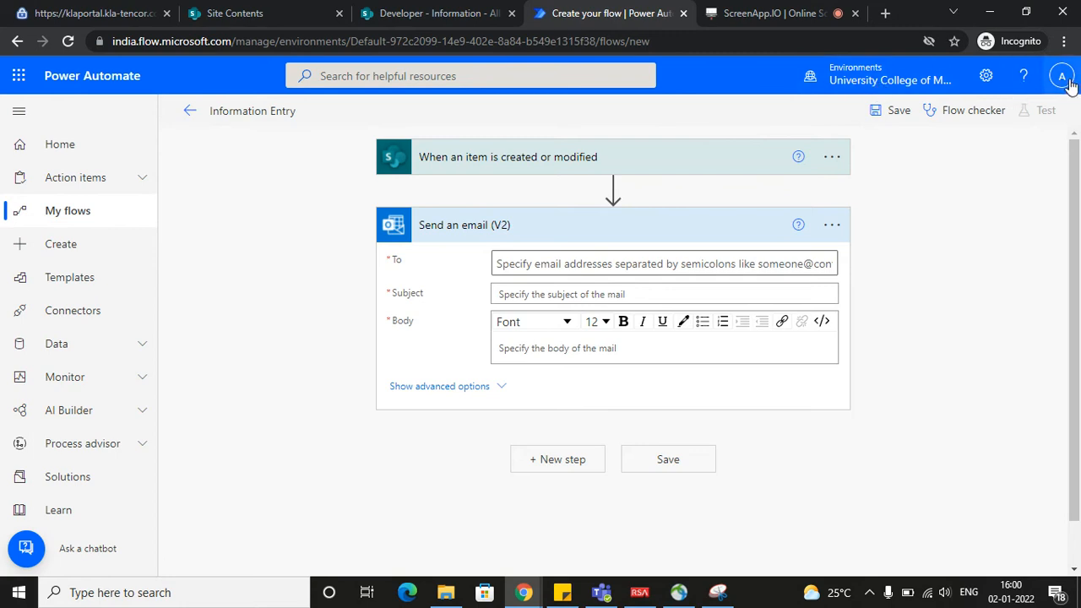
Copy the recipient's e-mail address from the sticky note and set the matching suggested person as the email's recipient
left_click(531, 264)
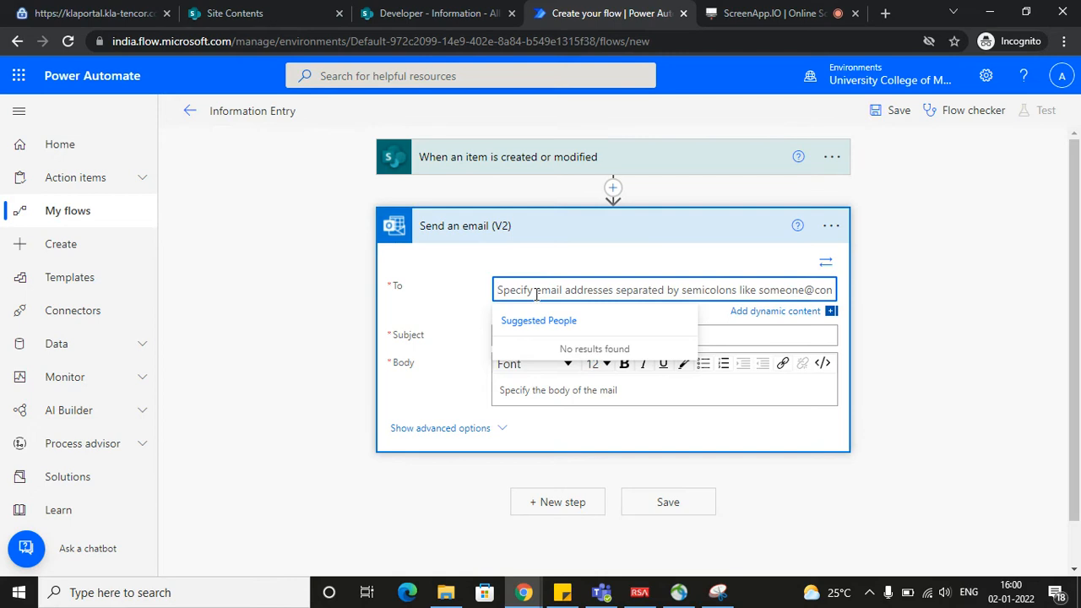
left_click(561, 592)
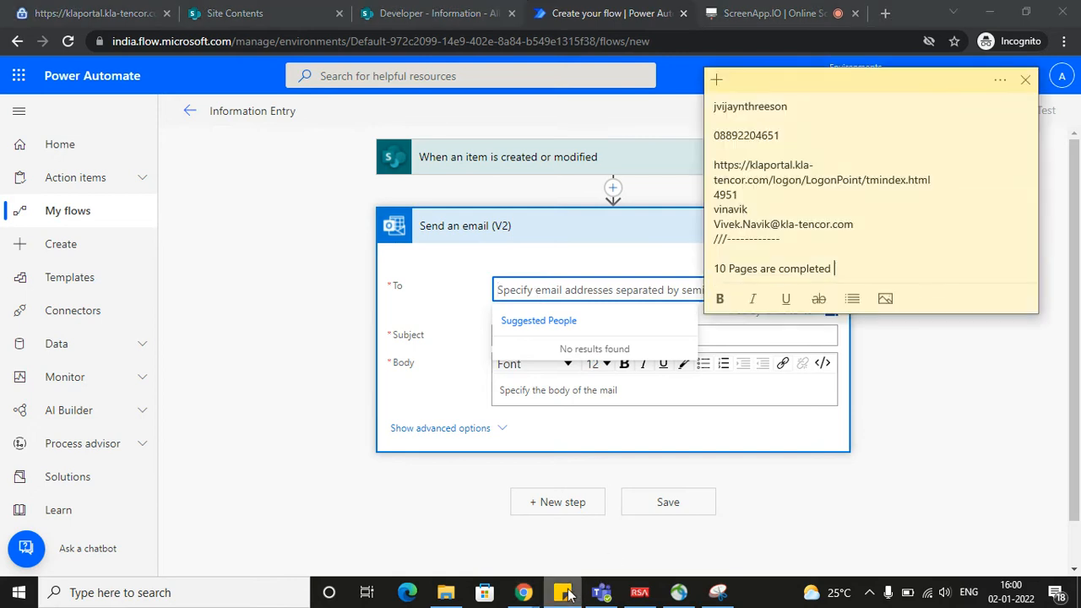
scroll(834, 257, "up", 1)
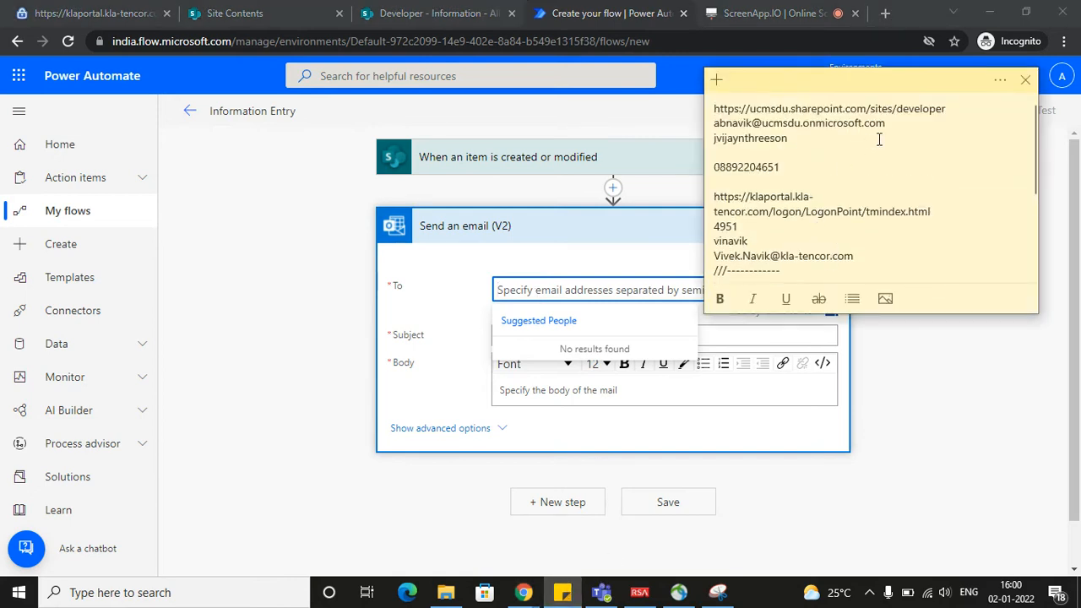
left_click_drag(892, 124, 665, 129)
key("ctrl+c")
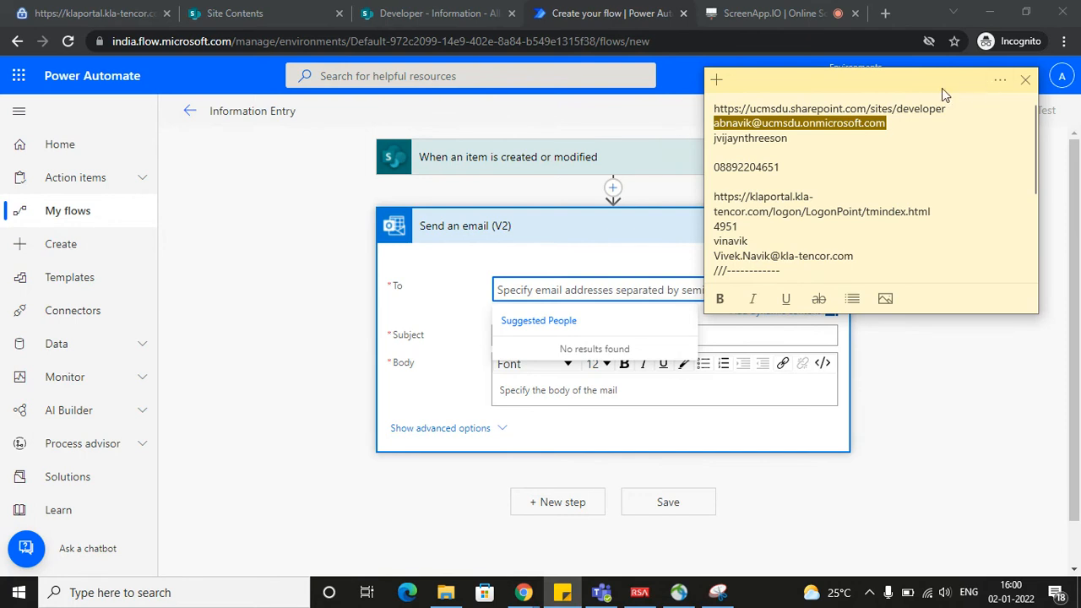
left_click(614, 124)
left_click(622, 287)
key("ctrl+v")
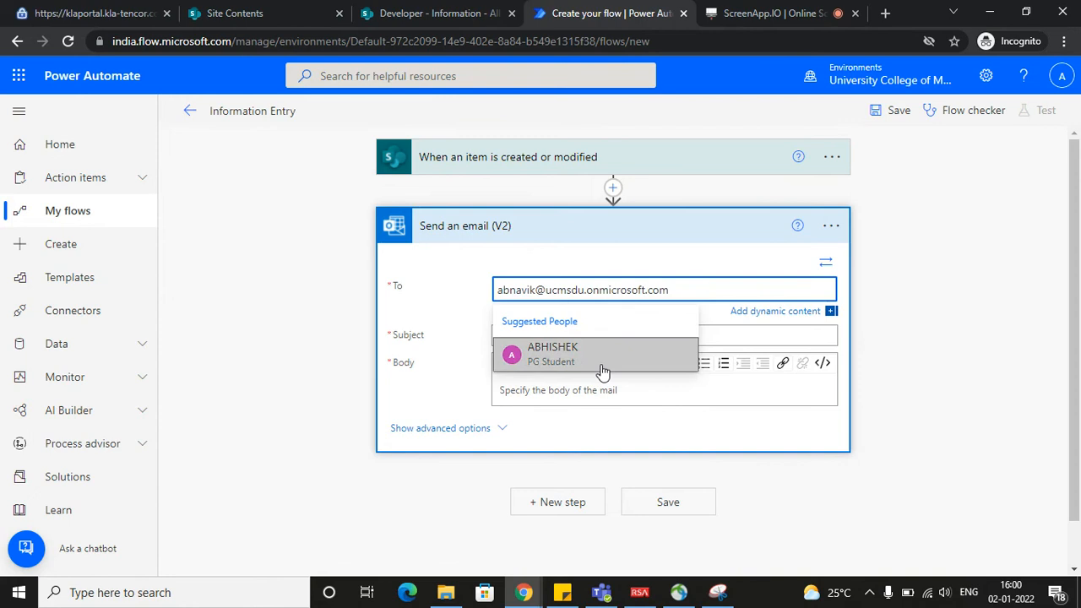
left_click(591, 368)
Enter "List Item Got added" as the email subject
left_click(504, 337)
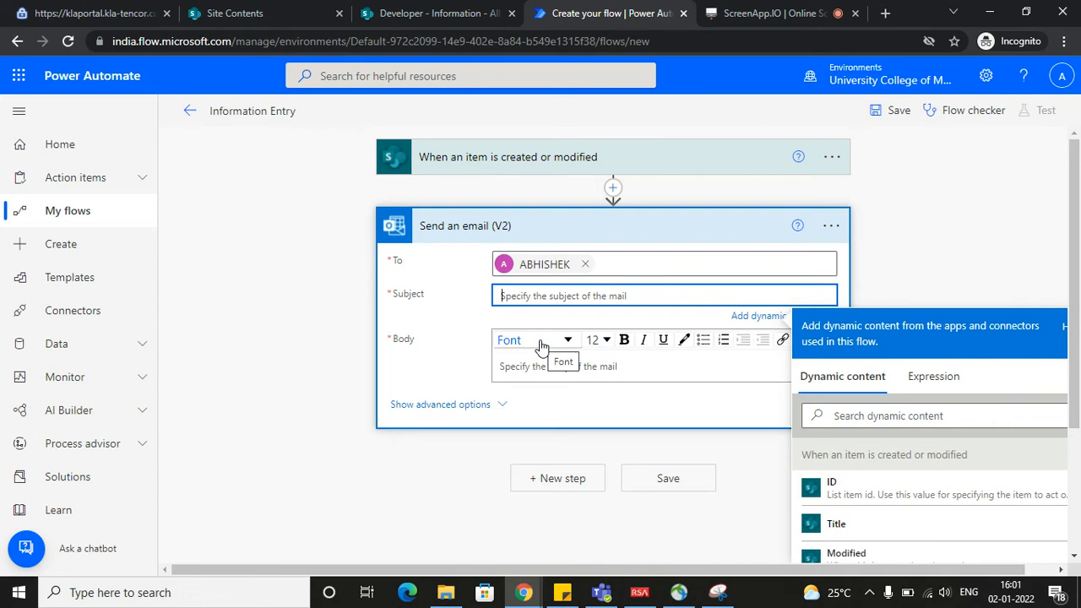
type("A")
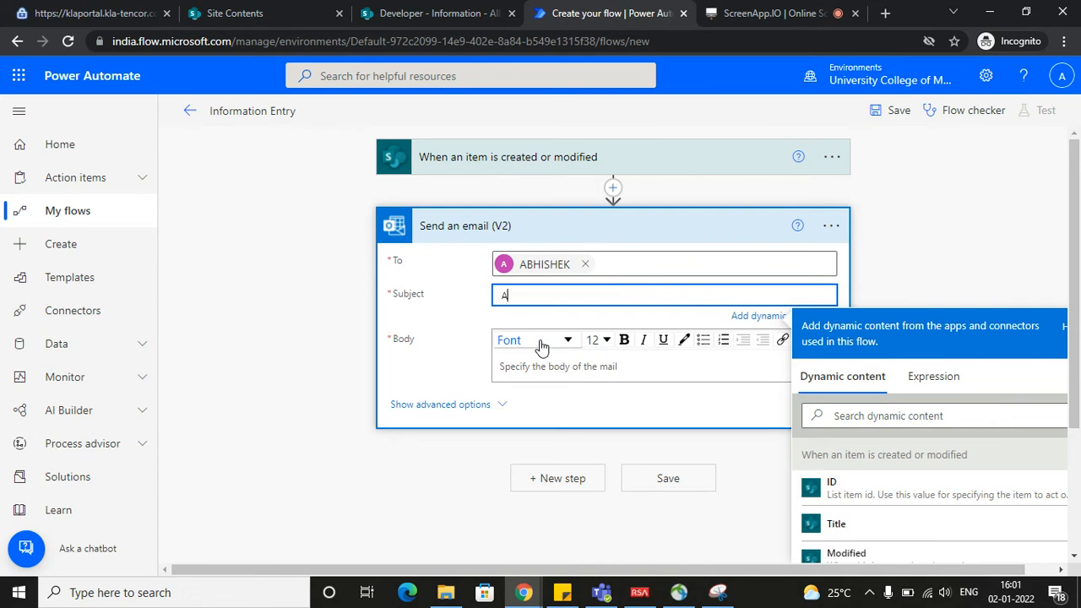
key("BackSpace")
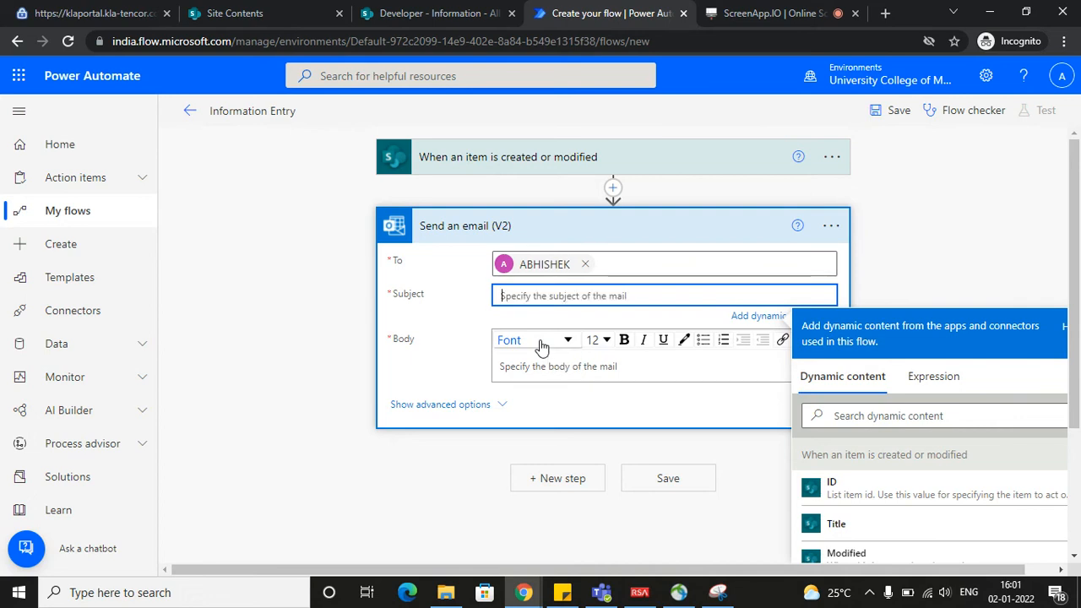
type("List I")
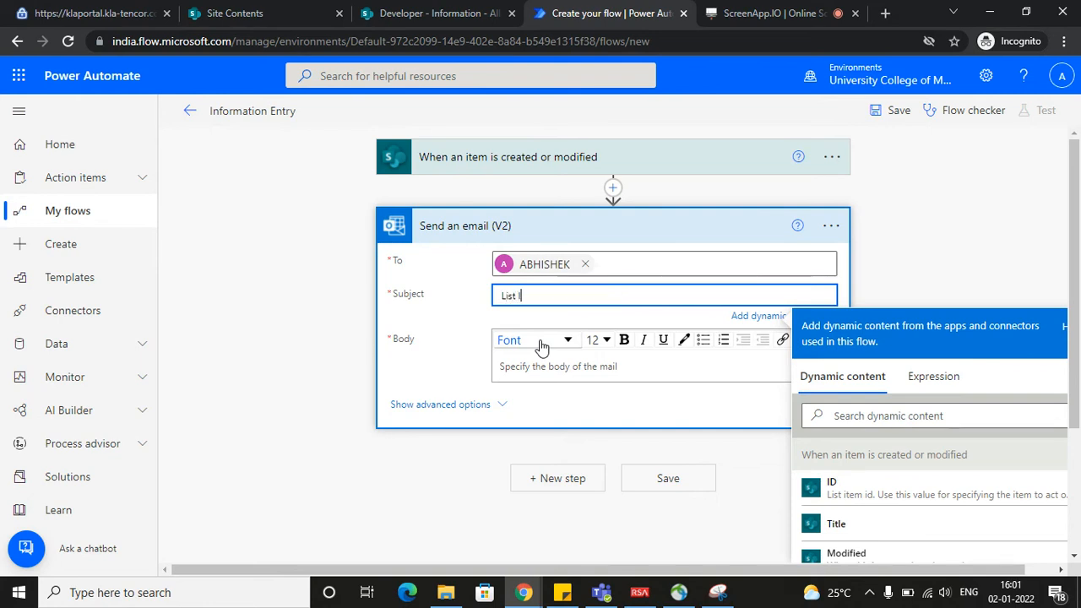
type("tem Got added")
Write the email body with the greeting "Hi," and the line "Your list has got an information Added."
left_click(549, 372)
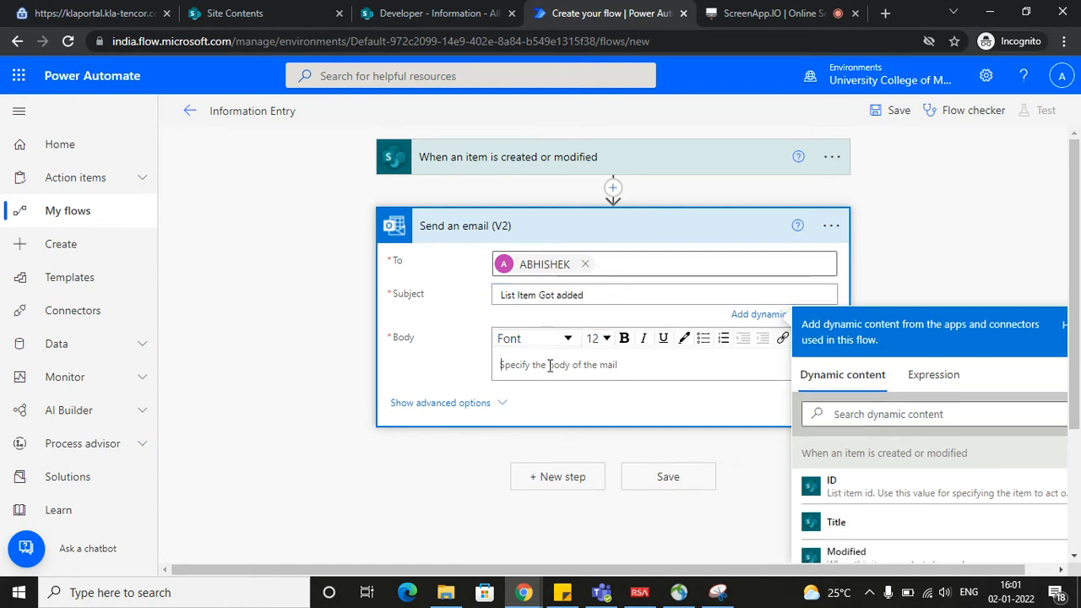
type("Hi ")
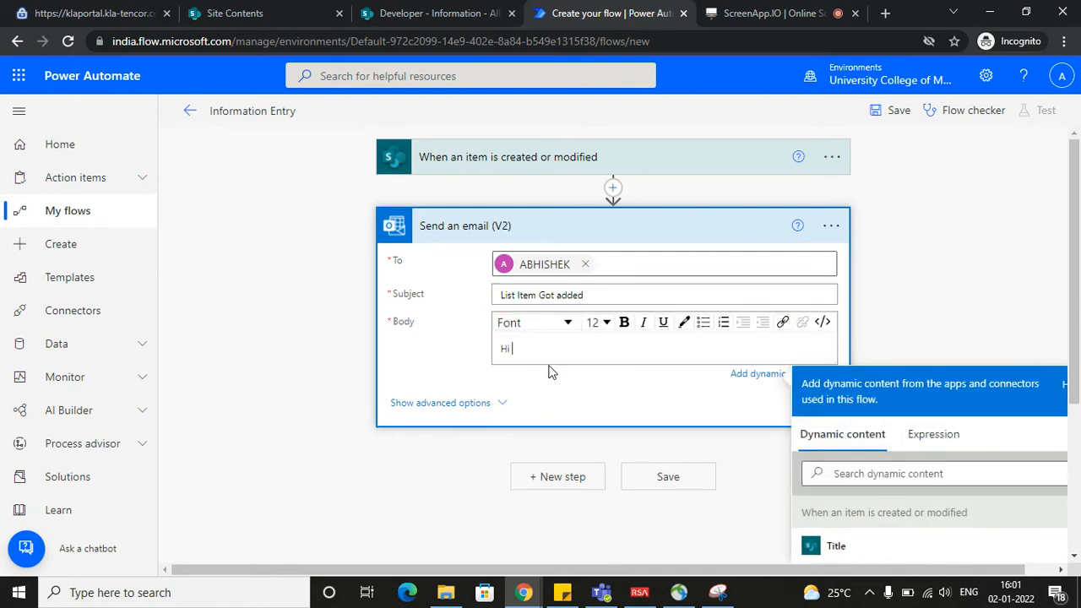
type(",")
key("Return")
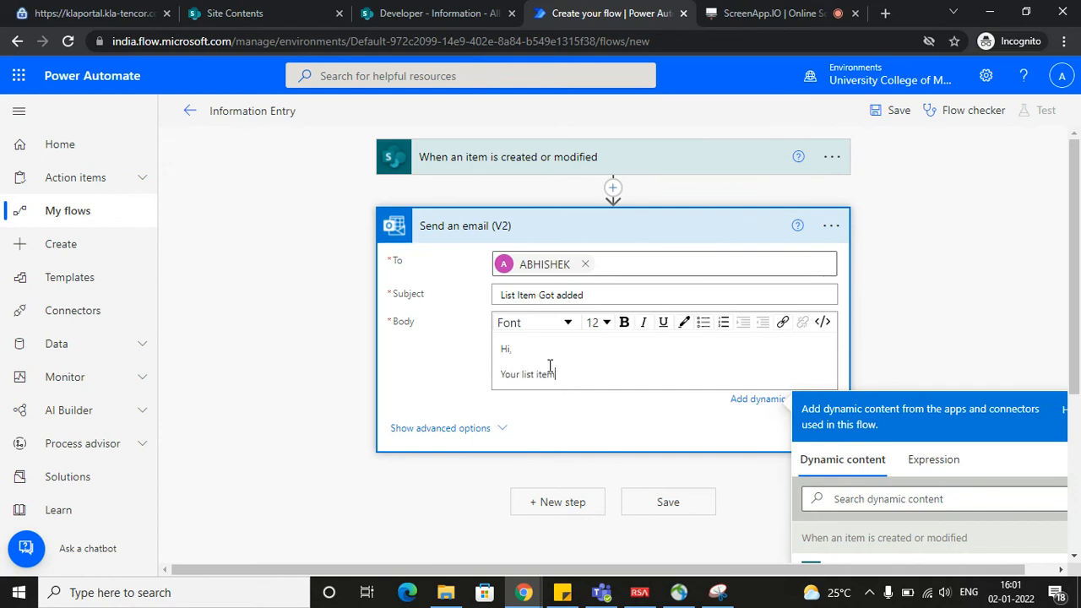
key("BackSpace")
key("BackSpace")
key("BackSpace")
key("BackSpace")
type("has got an information Added.")
key("Return")
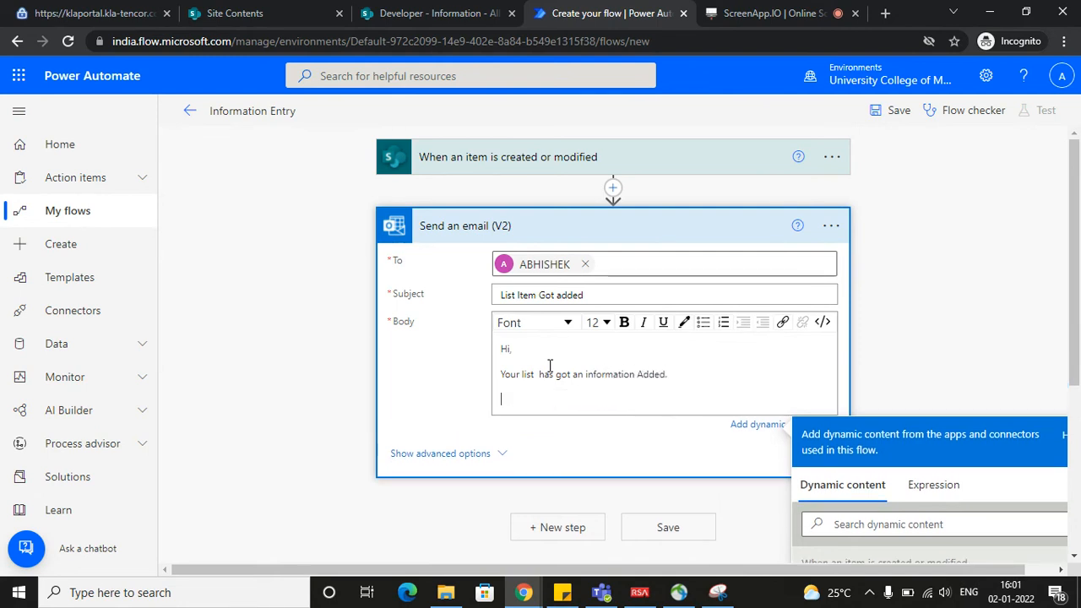
Add a "Title:" line to the email body, followed by the Title dynamic content from the trigger
key("Return")
type("Tile")
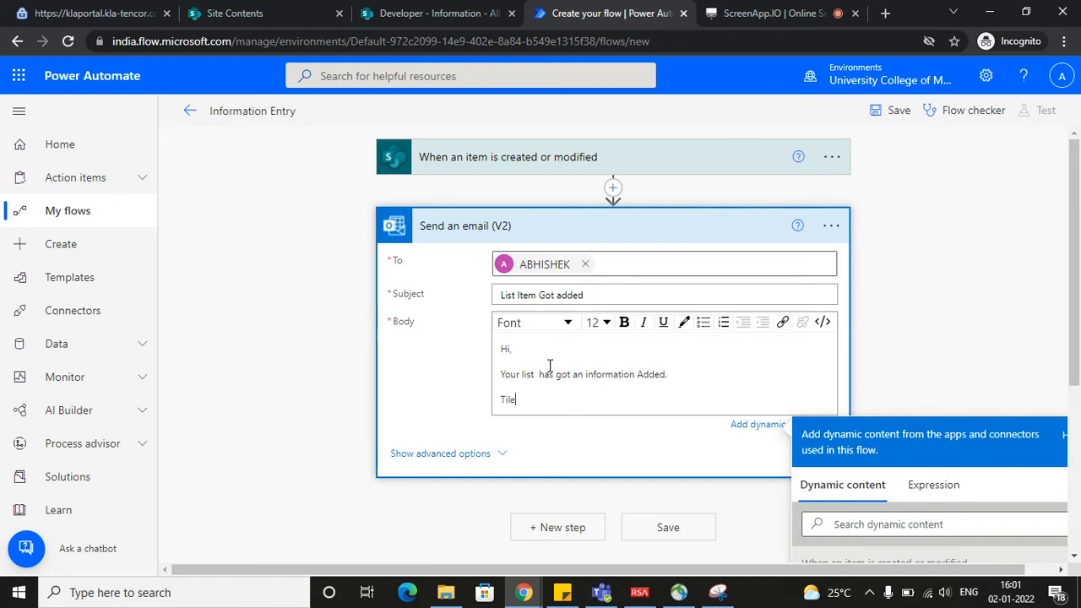
type("e")
scroll(630, 324, "down", 1)
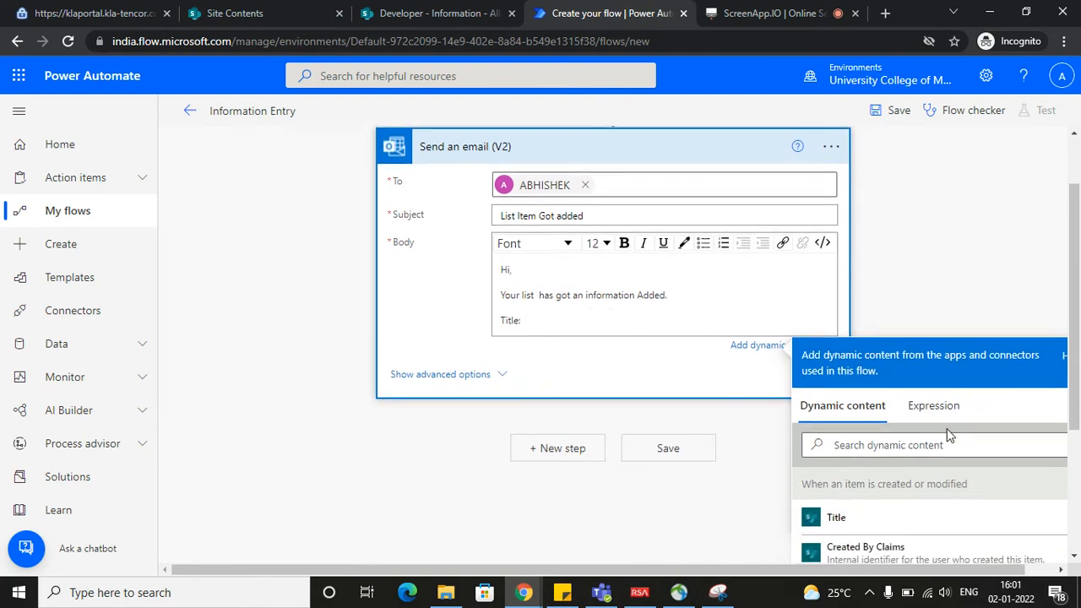
scroll(946, 434, "down", 1)
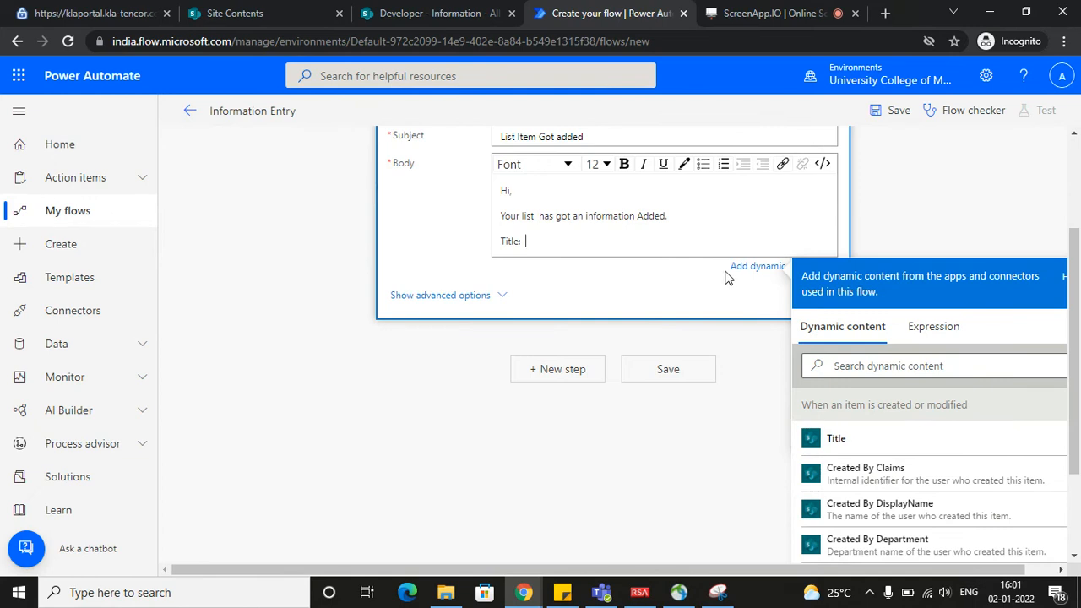
scroll(883, 439, "down", 1)
scroll(902, 434, "up", 1)
scroll(905, 429, "down", 1)
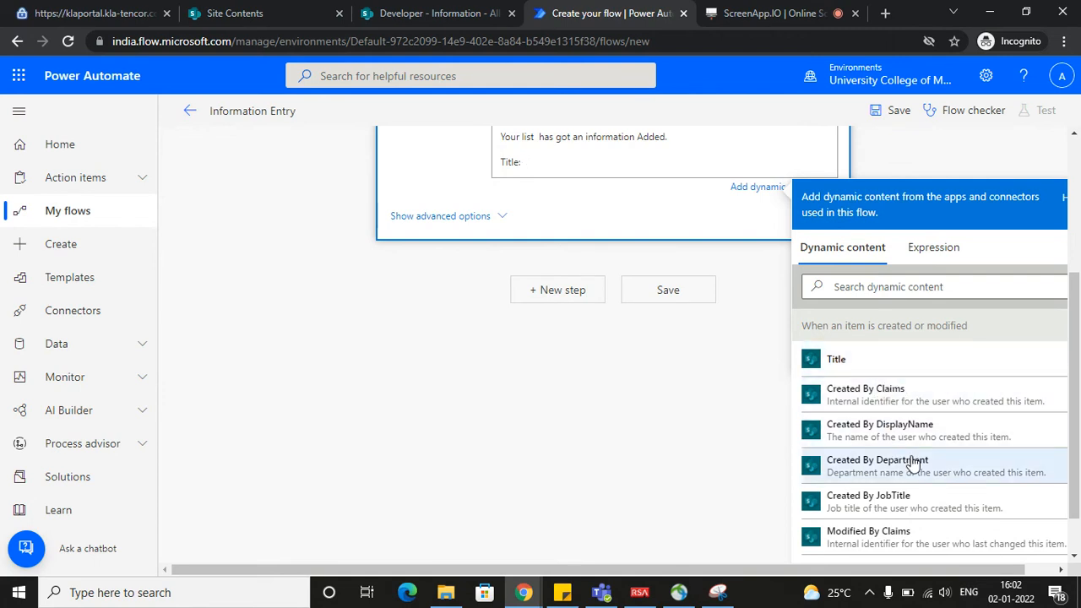
scroll(874, 439, "down", 1)
scroll(883, 456, "up", 1)
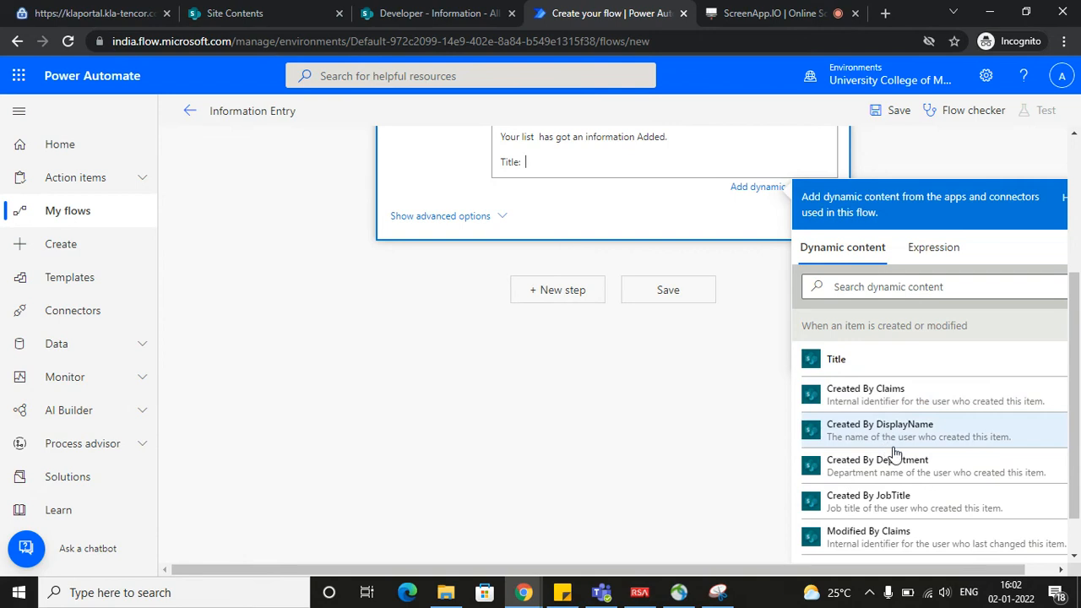
scroll(904, 490, "down", 3)
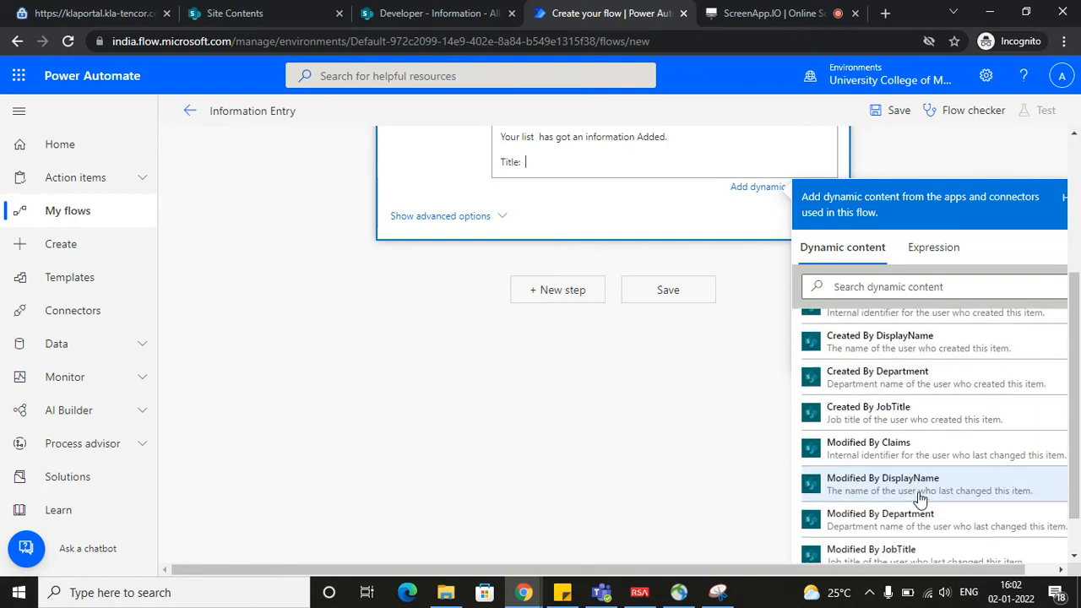
scroll(920, 498, "up", 3)
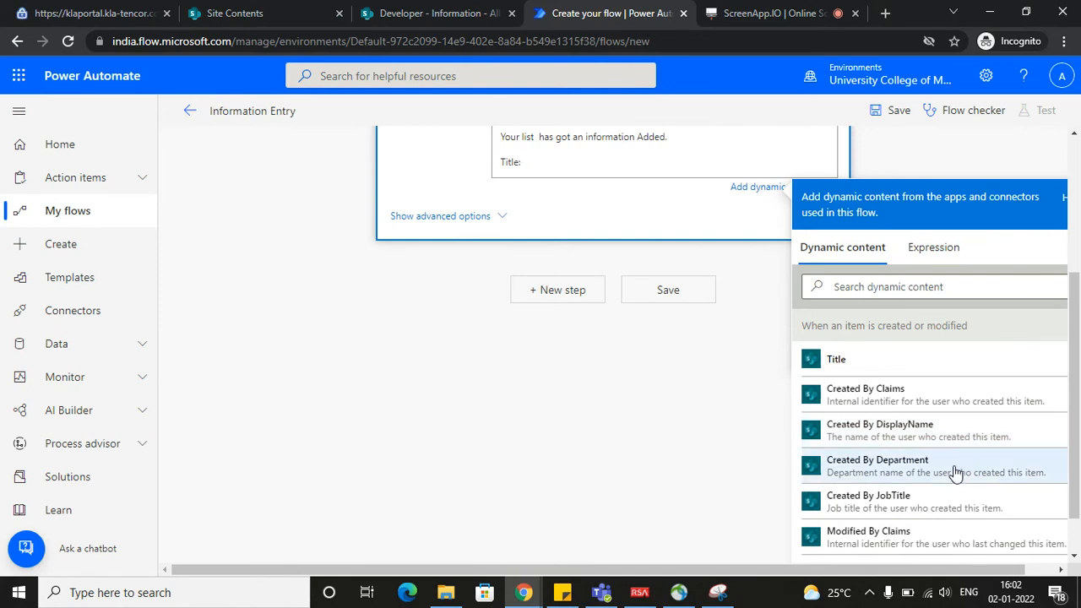
left_click(902, 373)
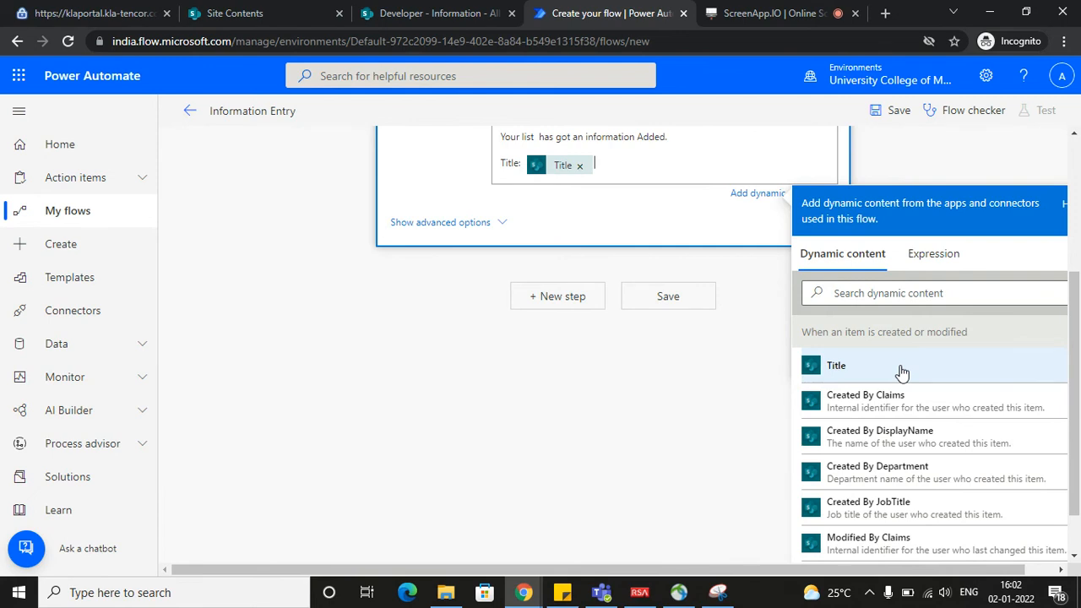
Finish the email body with the closing line "Thank You!" below the Title line
key("Return")
key("Return")
type("Talwe")
key("BackSpace")
key("BackSpace")
key("BackSpace")
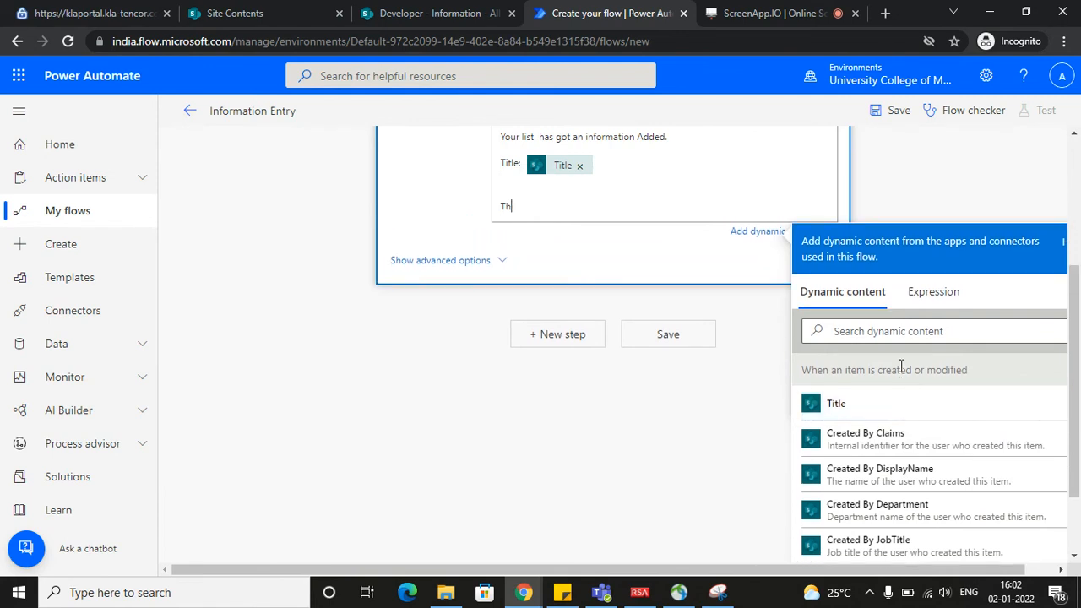
type("ank You")
Collapse the "Send an email (V2)" action and save the flow
left_click(702, 266)
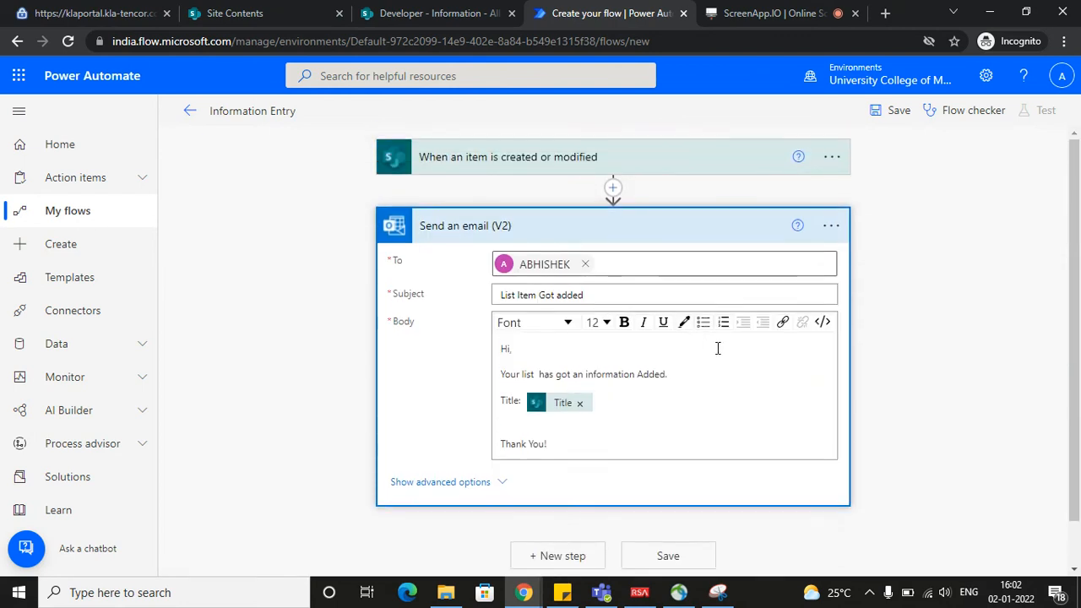
left_click(623, 233)
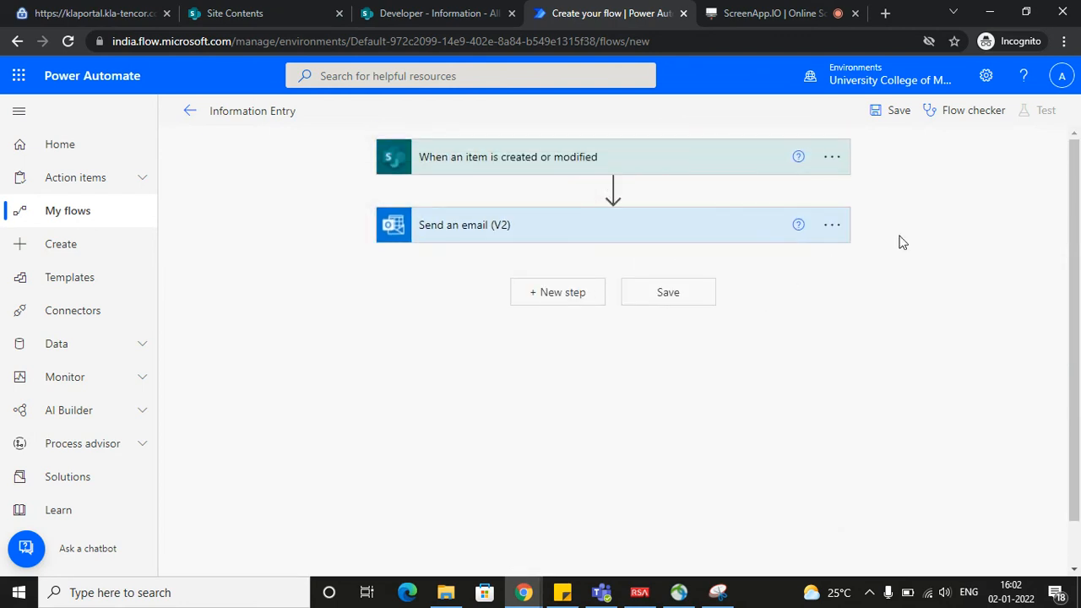
left_click(885, 123)
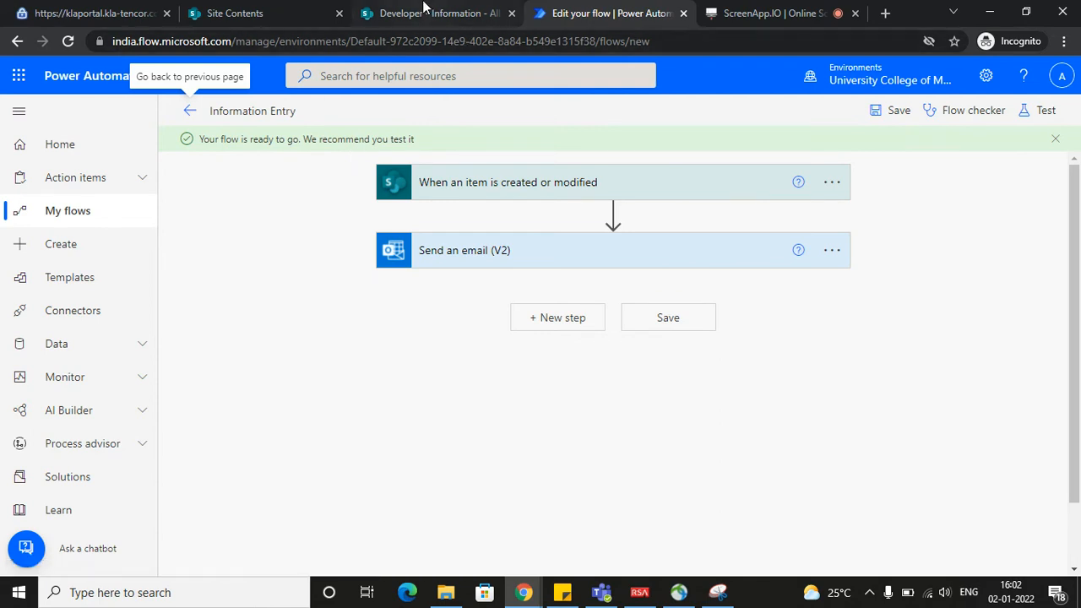
left_click(1043, 112)
left_click(860, 152)
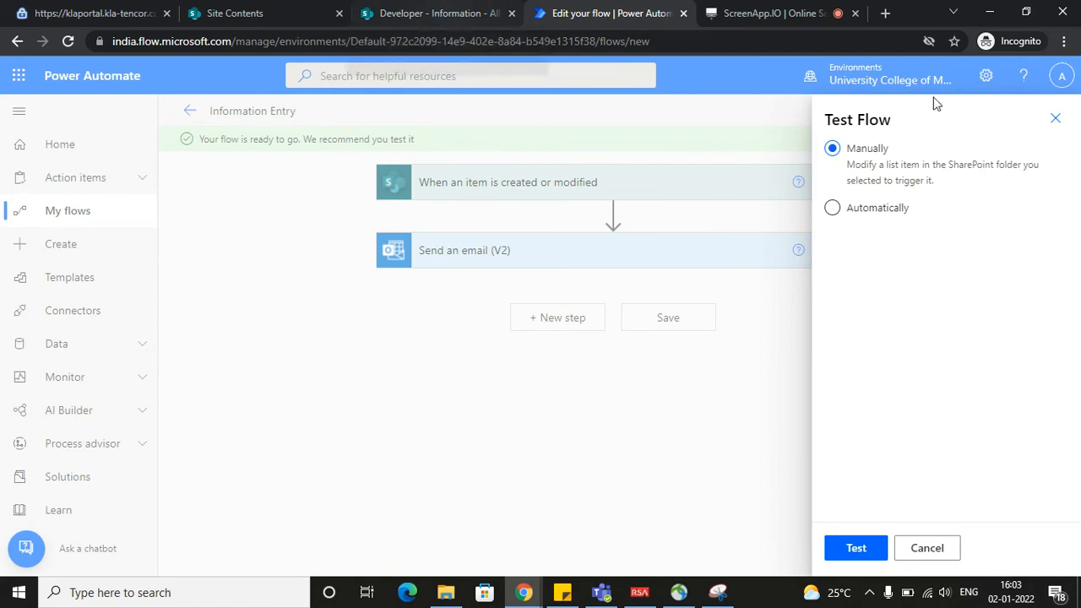
left_click(1054, 120)
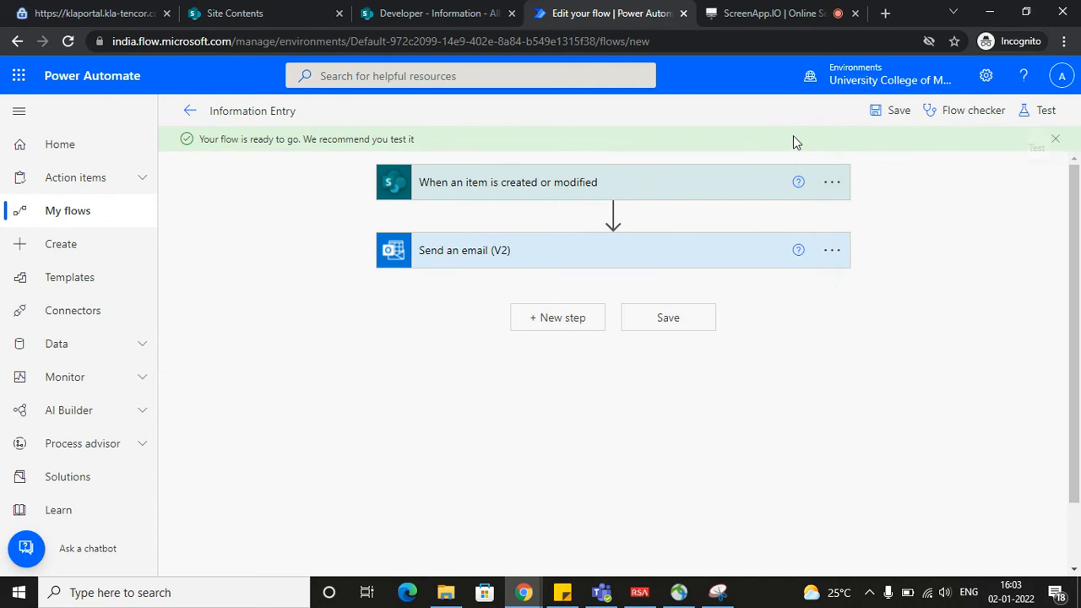
Switch to the SharePoint Information list and close the flow templates pane
left_click(418, 17)
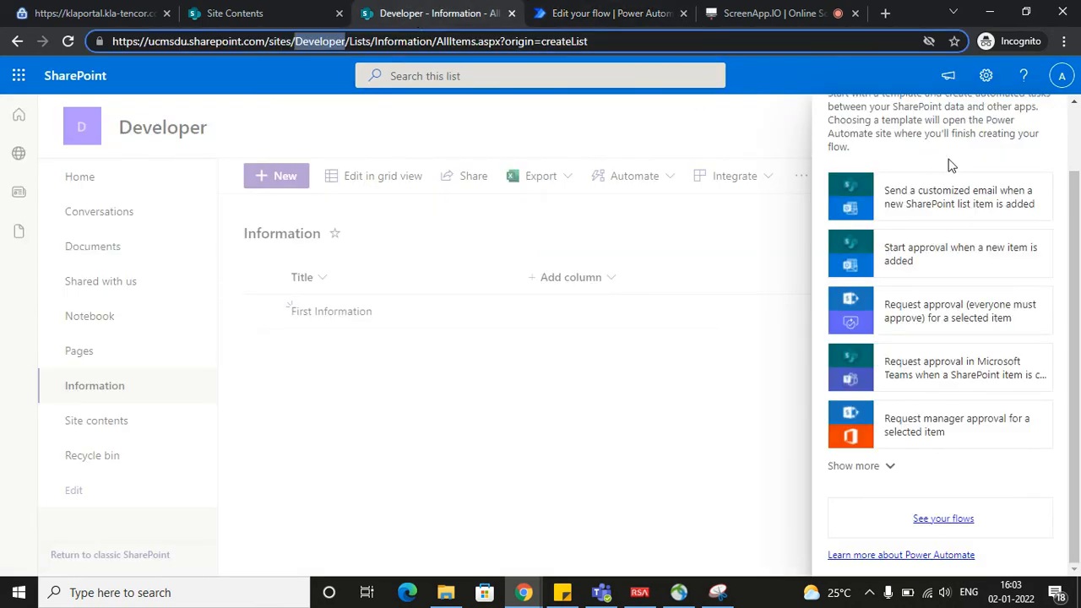
scroll(929, 272, "up", 2)
left_click(1043, 126)
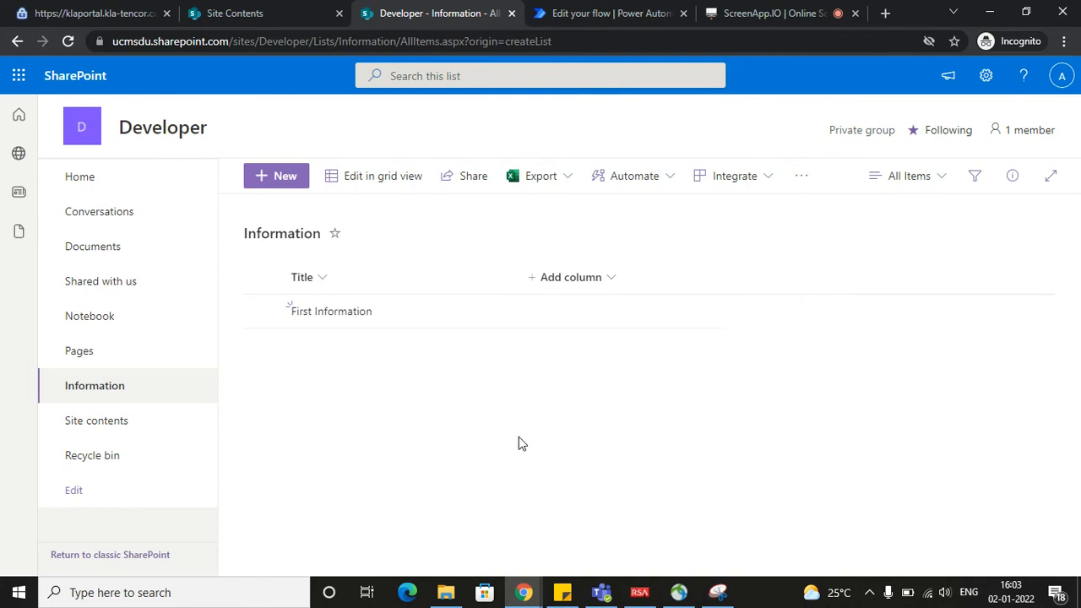
Create and save a new item in the Information list titled 'Second Information Added, "How are you?"'
left_click(274, 179)
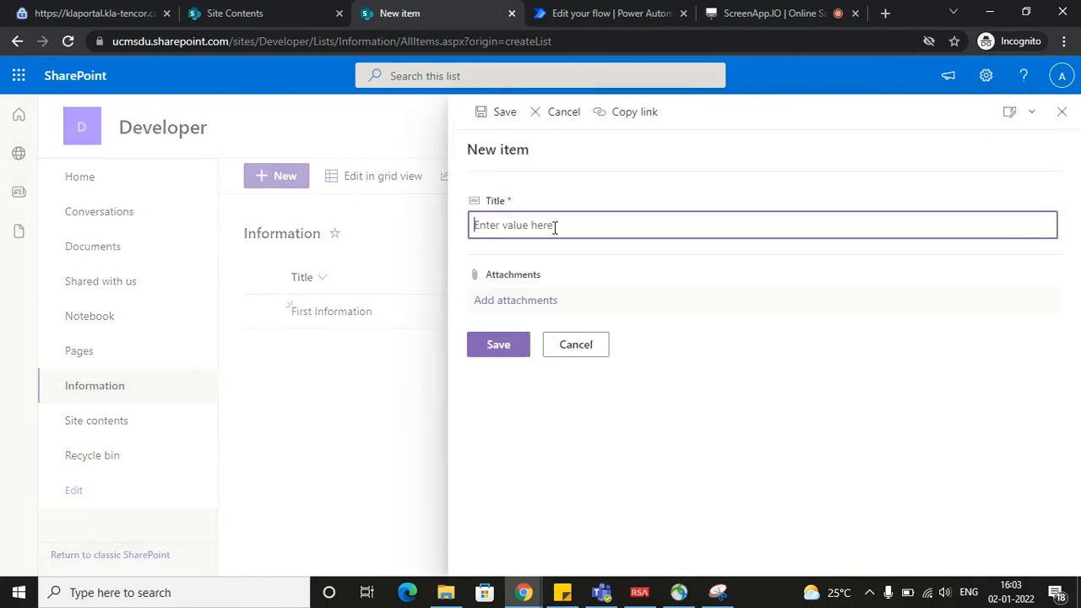
type("Second Information Added")
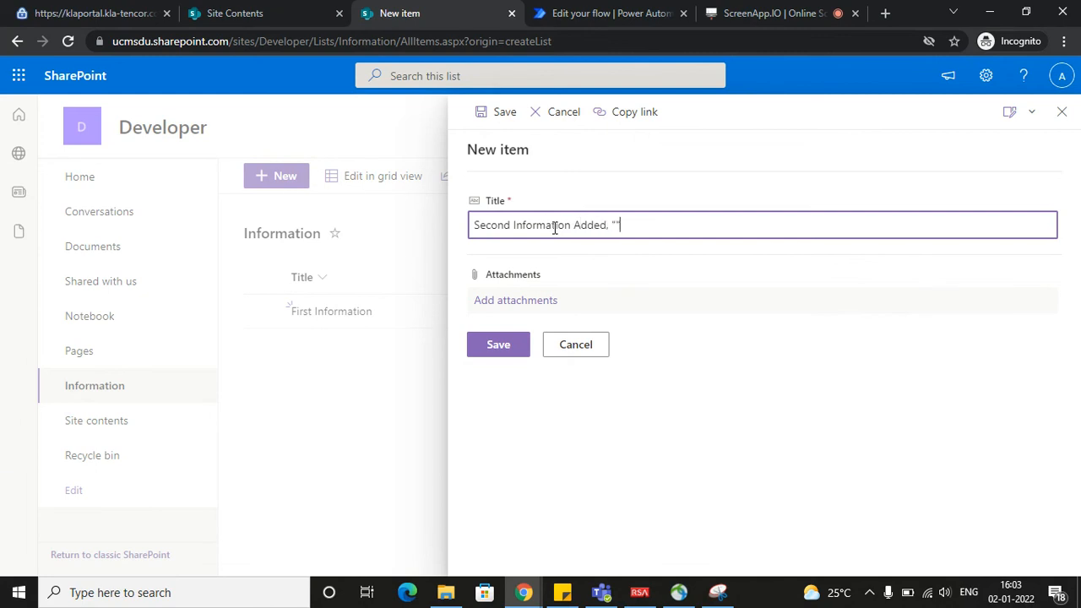
type(", \"How are you?\"")
left_click(497, 348)
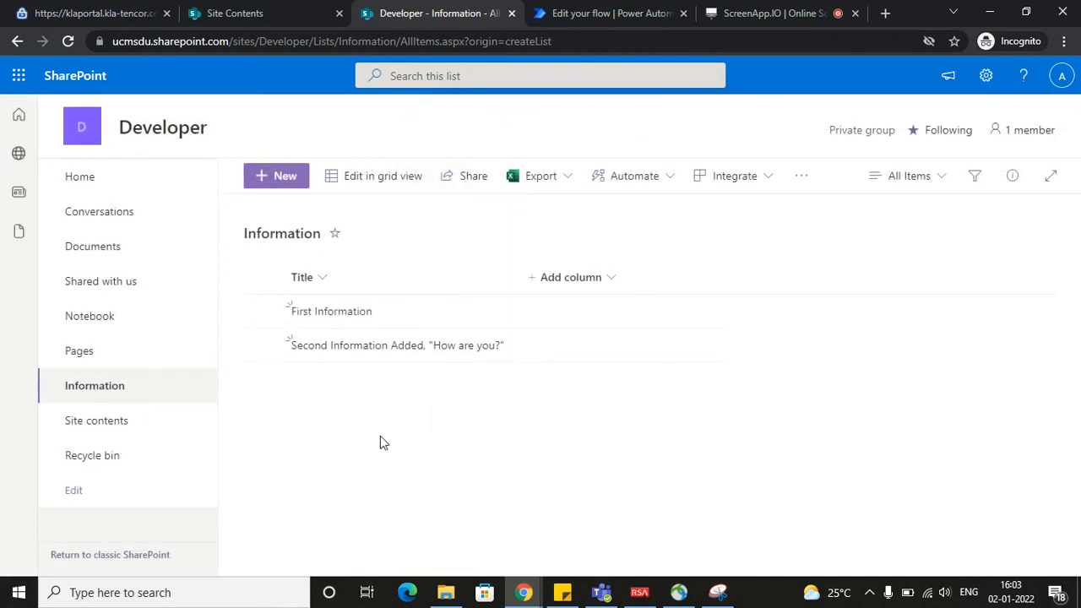
Open Outlook from the Microsoft 365 apps and check the inbox's Focused and Other messages for the flow's notification email
left_click(19, 77)
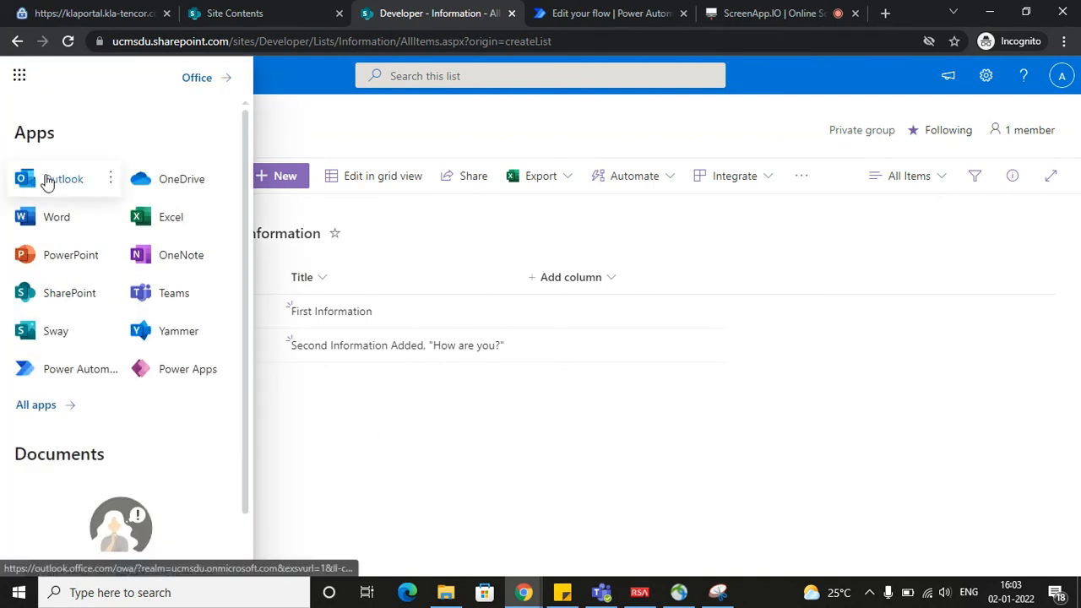
left_click(47, 180)
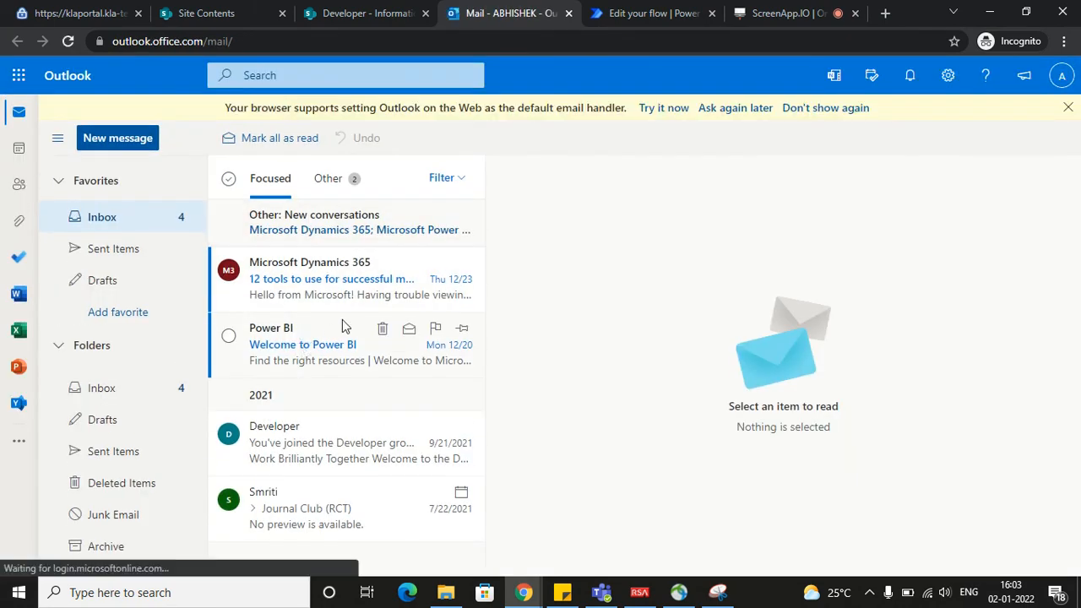
left_click(299, 343)
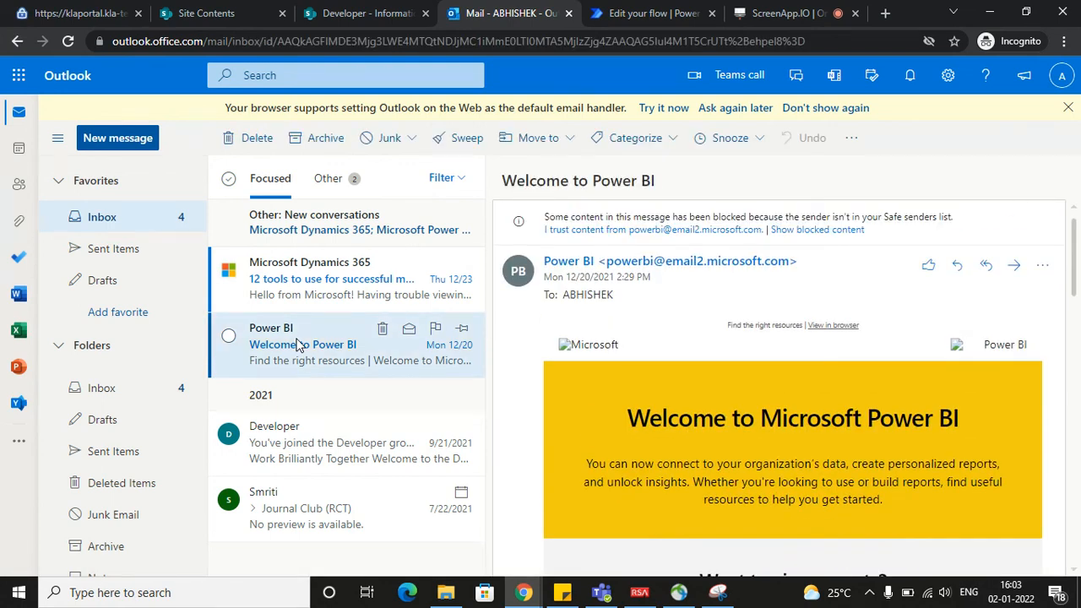
left_click(302, 278)
left_click(307, 237)
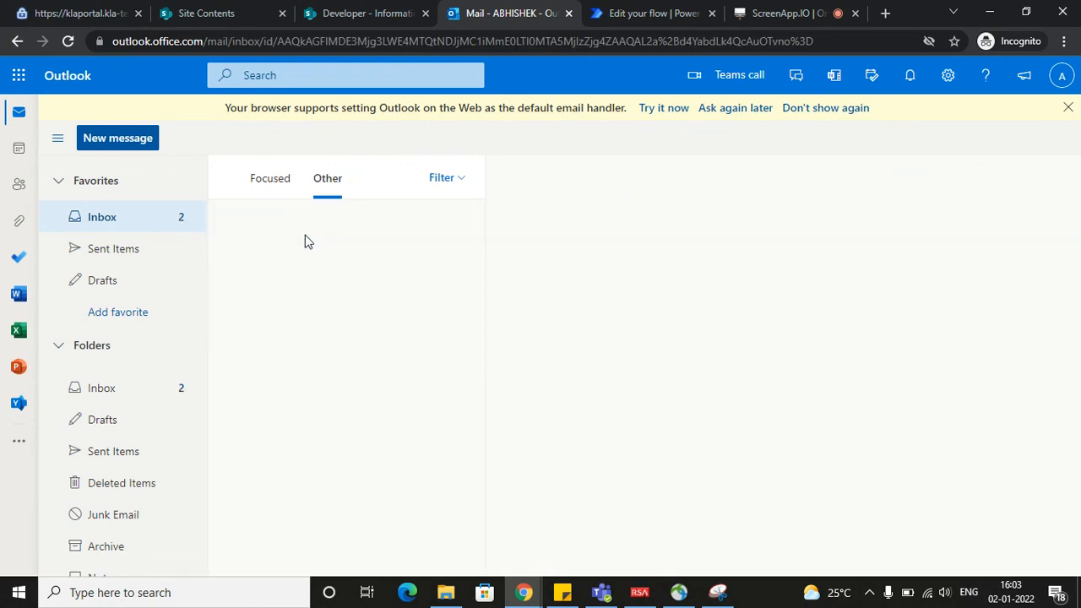
left_click(306, 242)
left_click(312, 329)
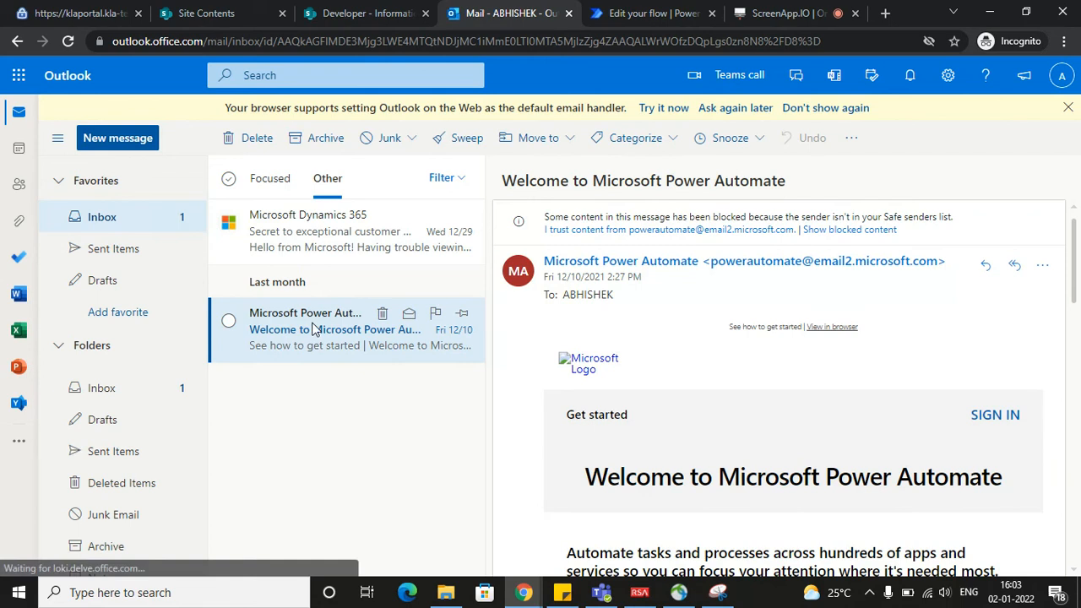
left_click(297, 245)
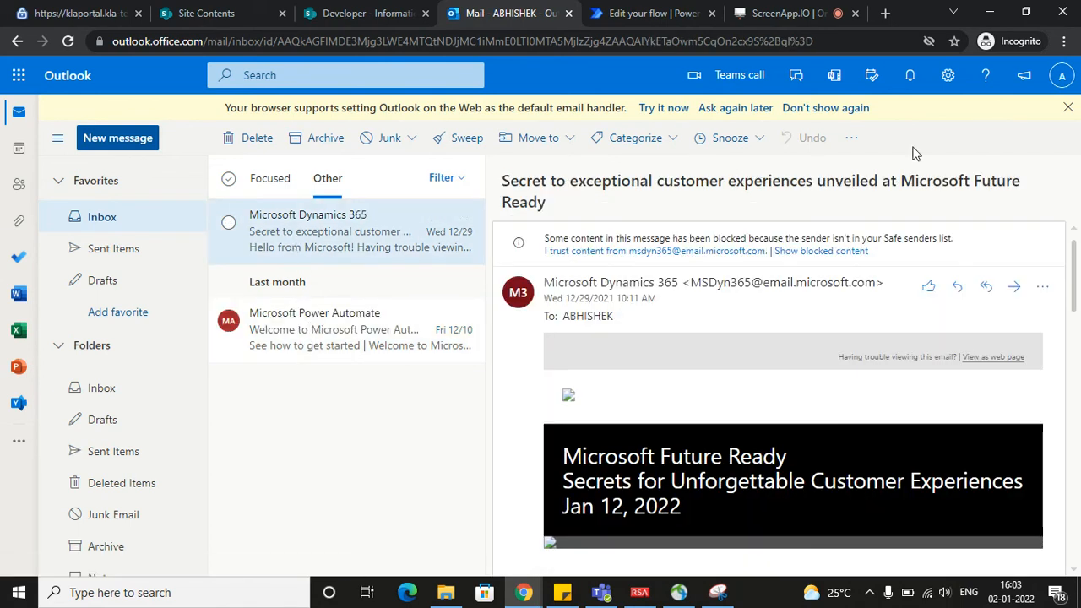
left_click(1068, 108)
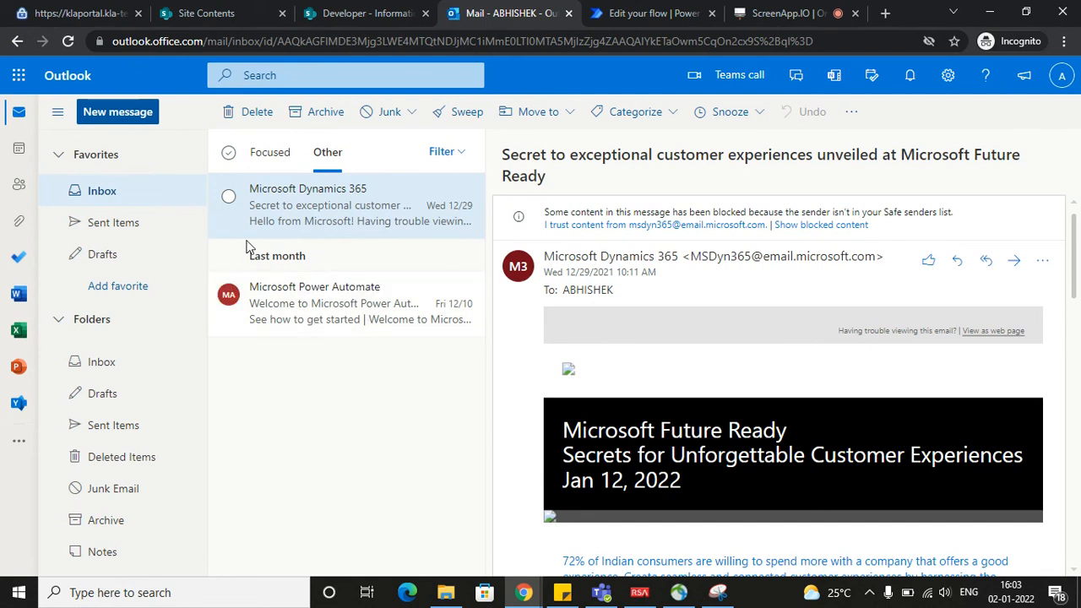
left_click(139, 199)
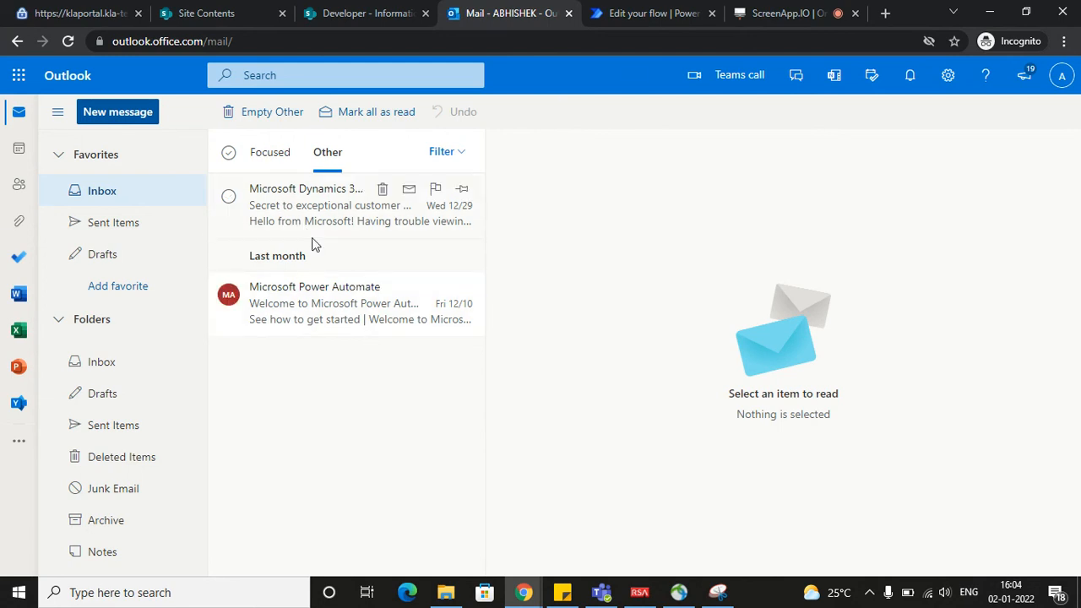
Switch to Power Automate and open the full run history of the Information Entry flow from its details page
left_click(649, 18)
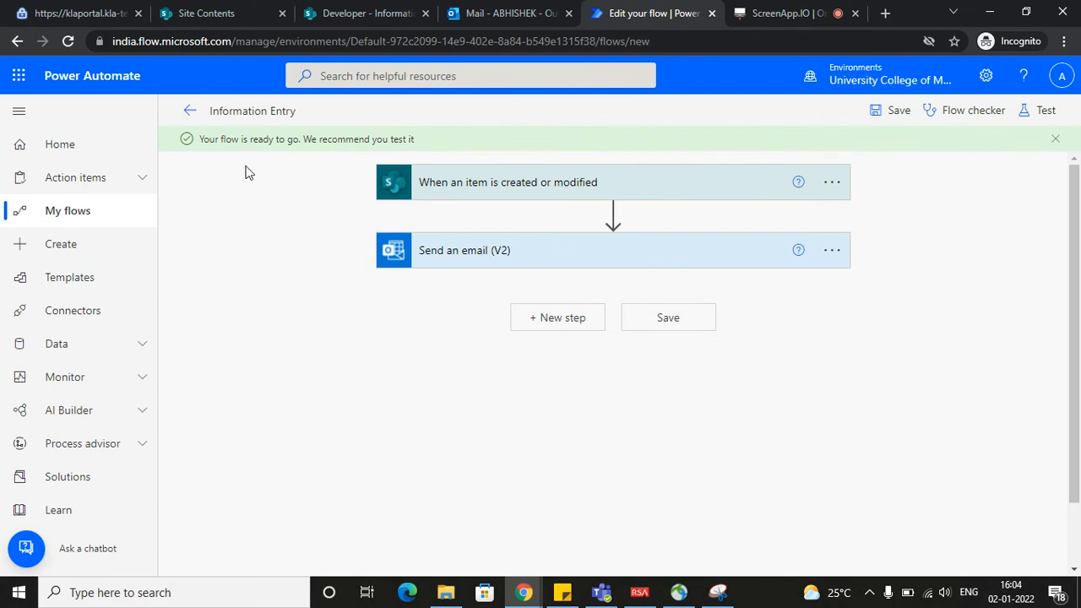
left_click(187, 117)
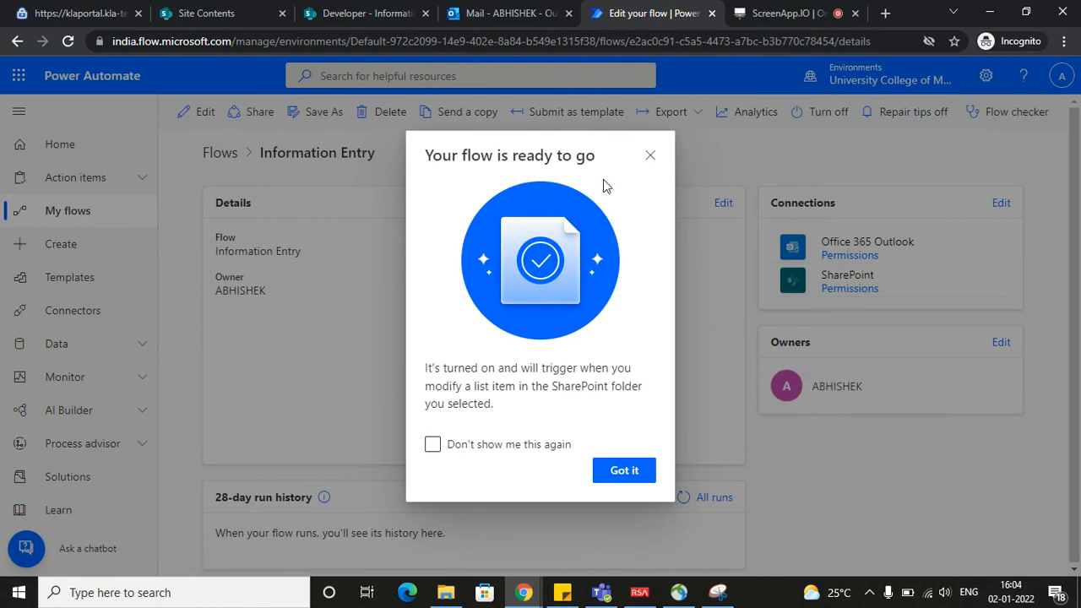
left_click(650, 155)
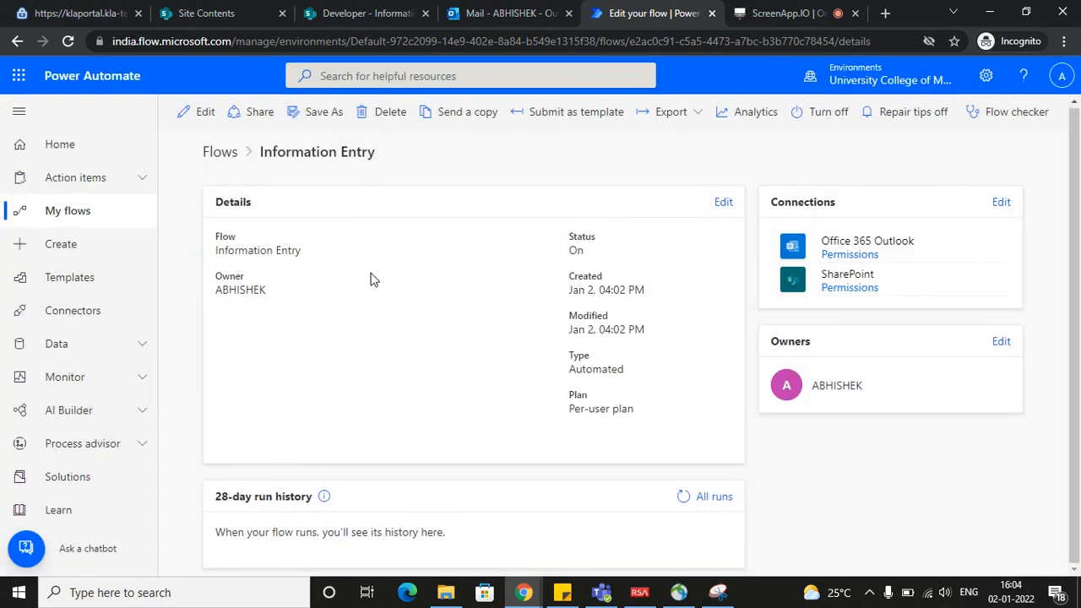
left_click(712, 497)
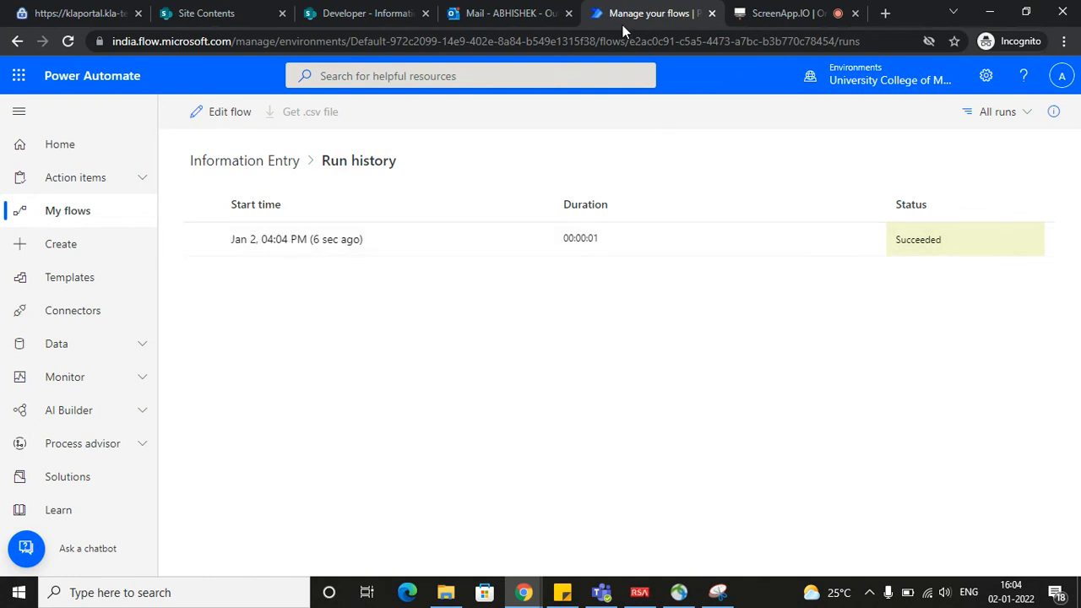
Switch to Outlook and open the new "List Item Got added" email in the Focused inbox to read it
left_click(512, 13)
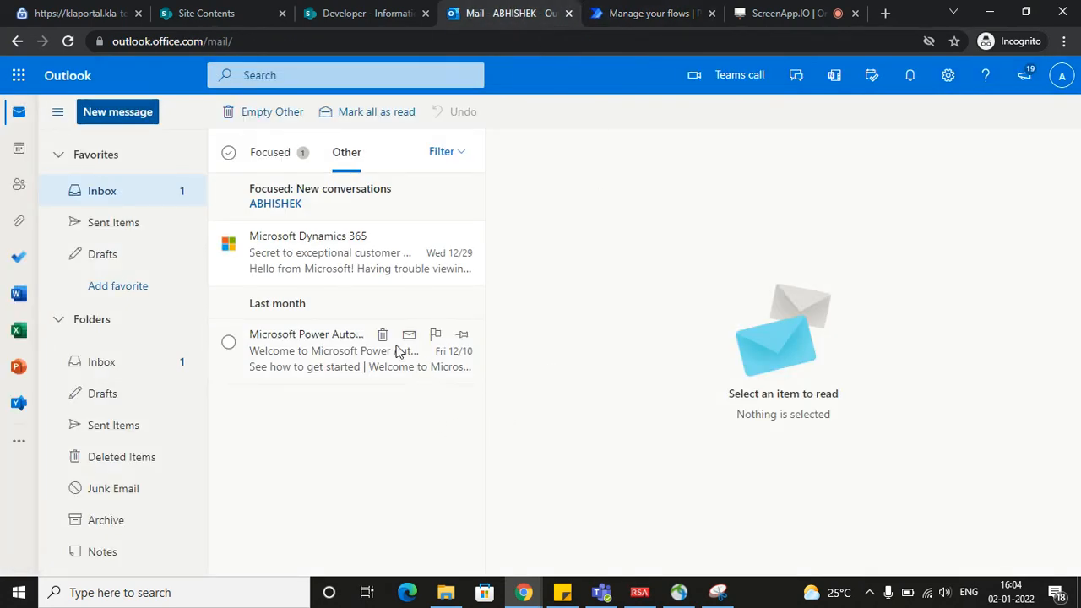
left_click(275, 204)
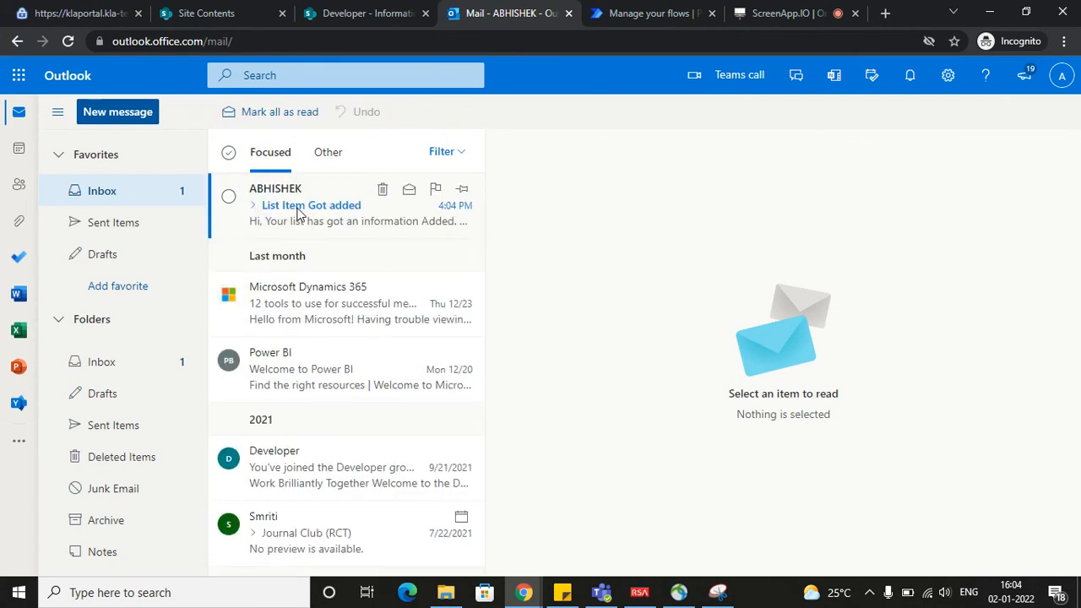
left_click(297, 212)
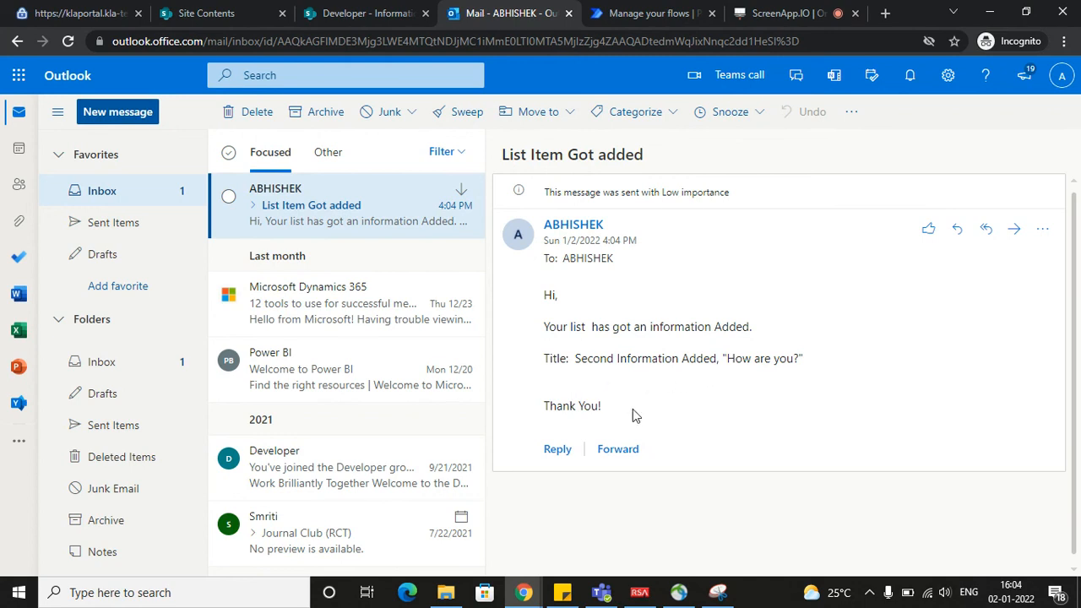
left_click(304, 292)
left_click(294, 218)
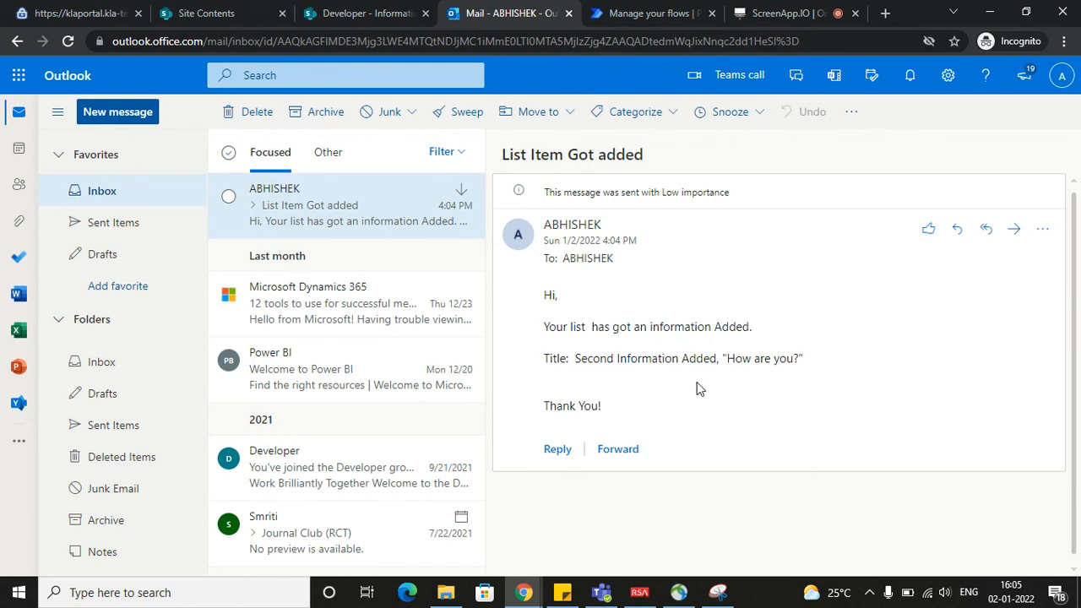
left_click(625, 15)
left_click(498, 15)
left_click(647, 19)
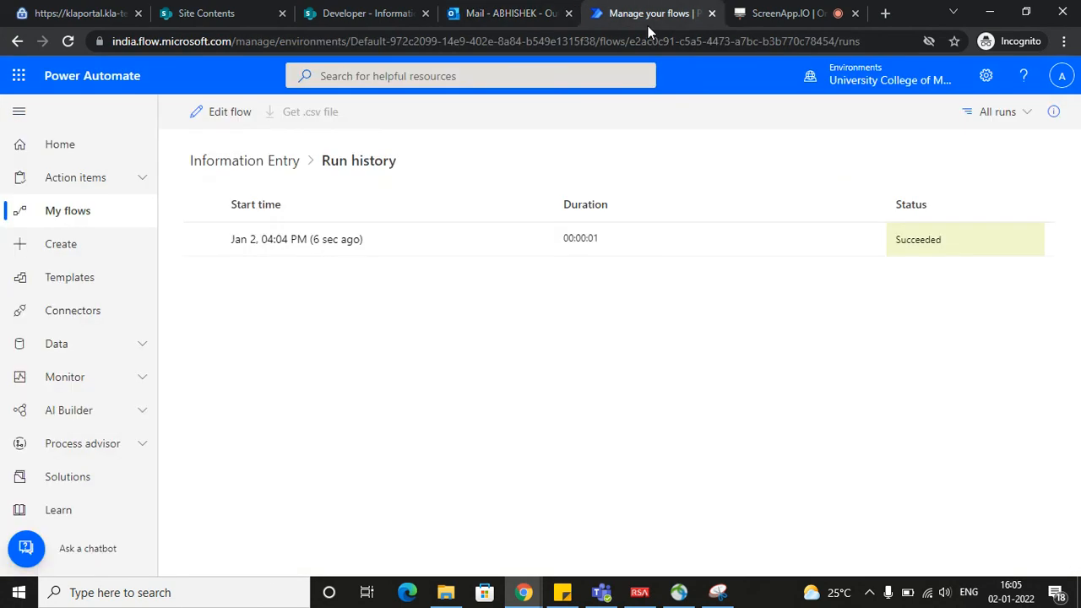
left_click(754, 14)
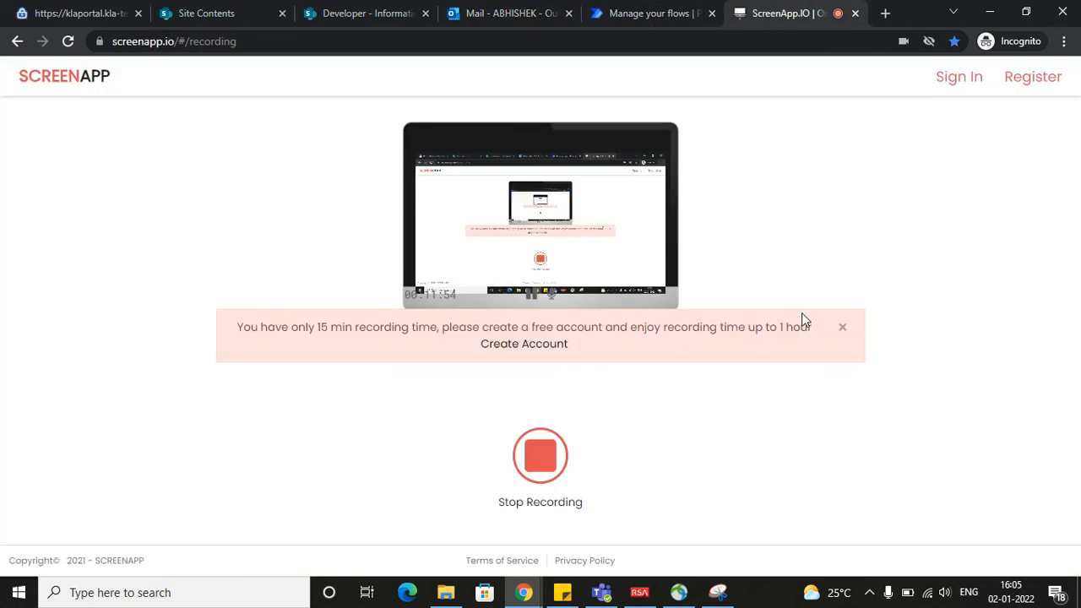